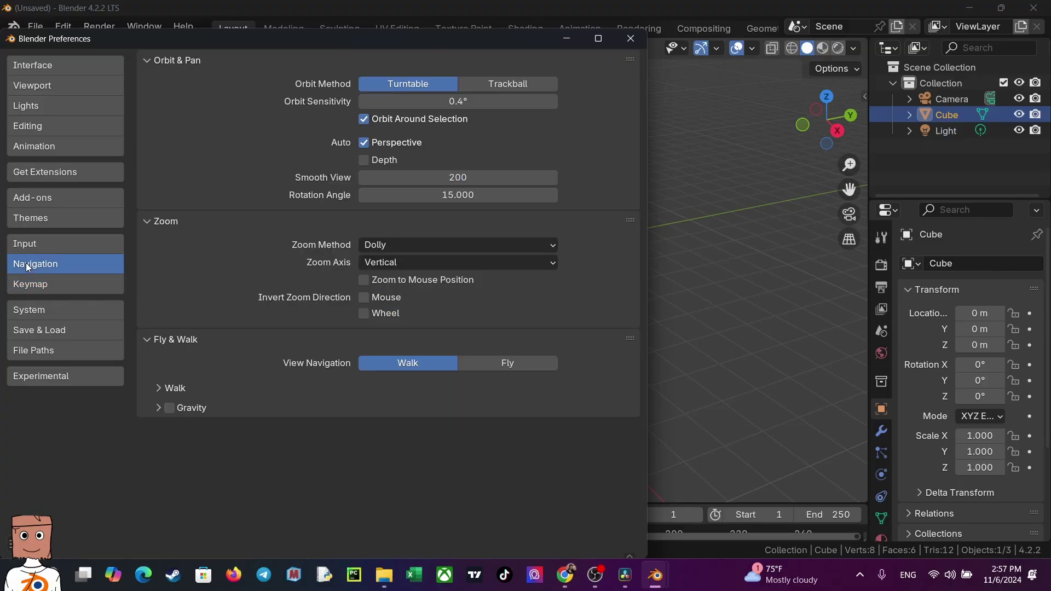
- Browse the Preferences sections Input, Lights and Get Extensions, scrolling the extensions list
click(32, 243)
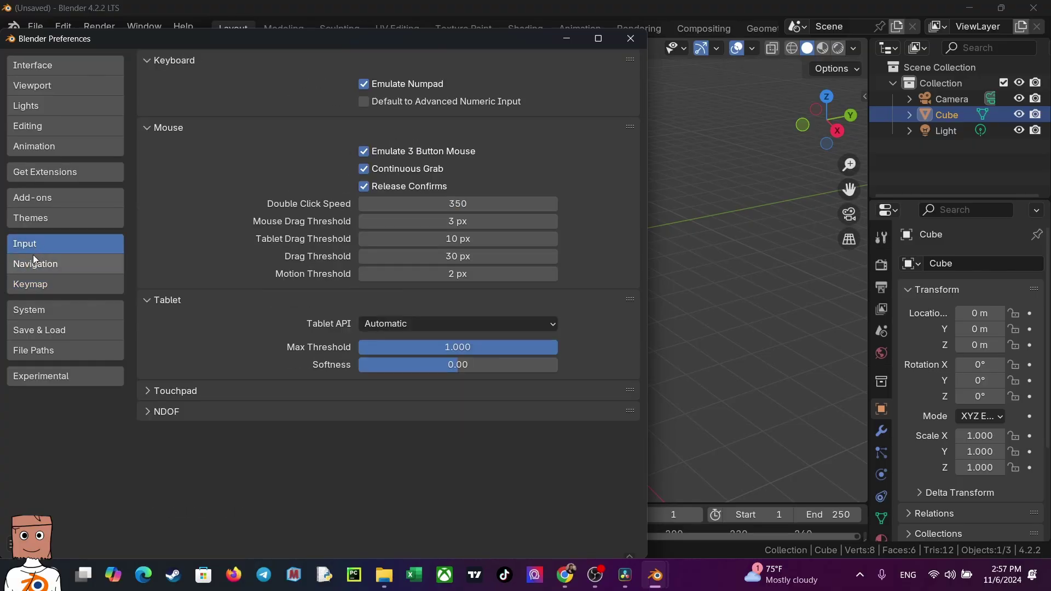
click(88, 66)
click(90, 91)
click(89, 114)
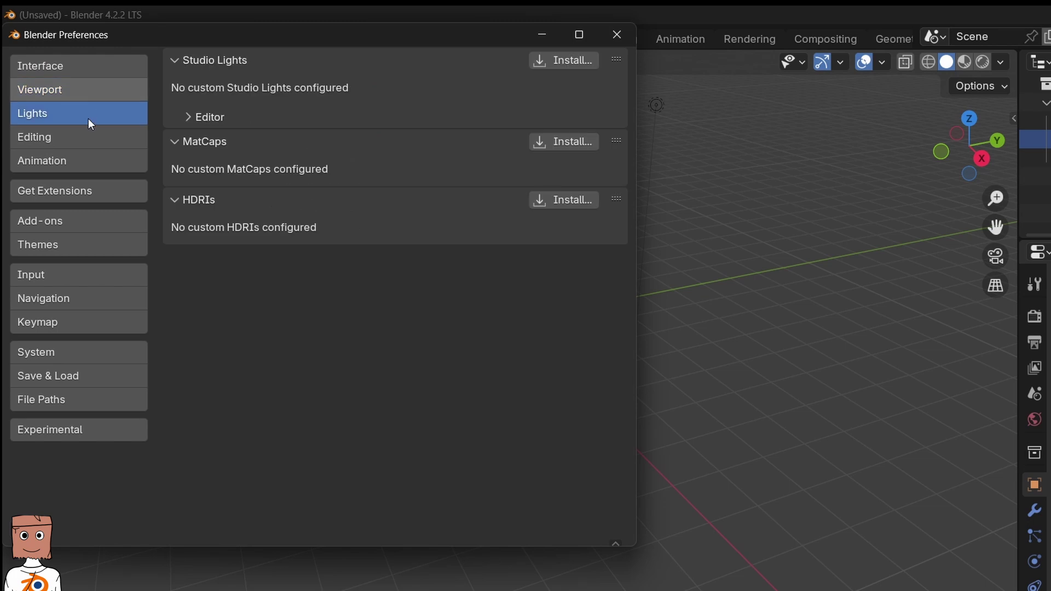
click(87, 137)
click(88, 161)
click(89, 193)
click(90, 270)
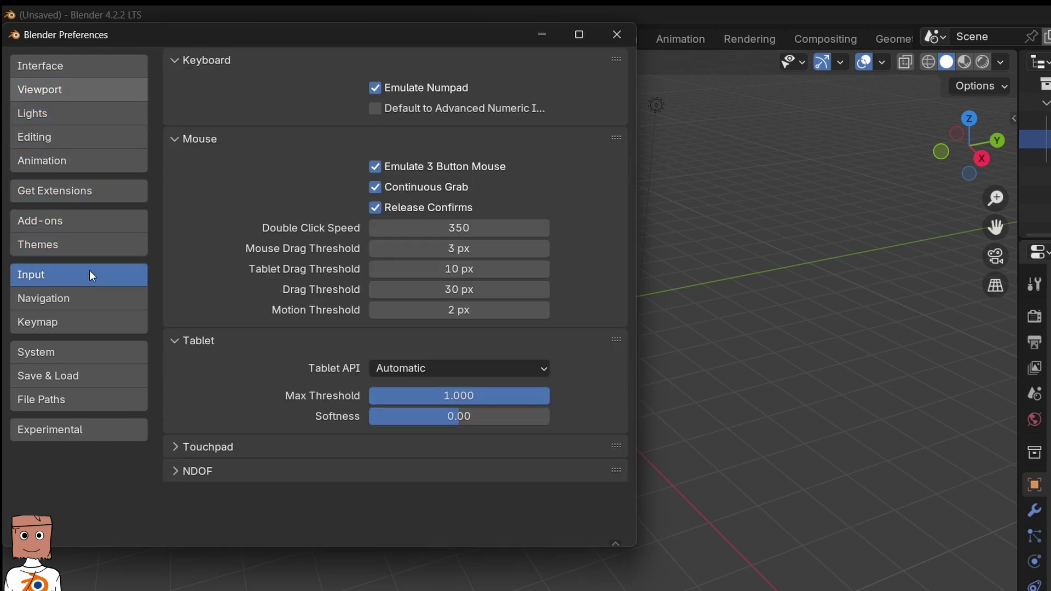
click(88, 190)
scroll(632, 70, down, 5)
drag(633, 80, 631, 110)
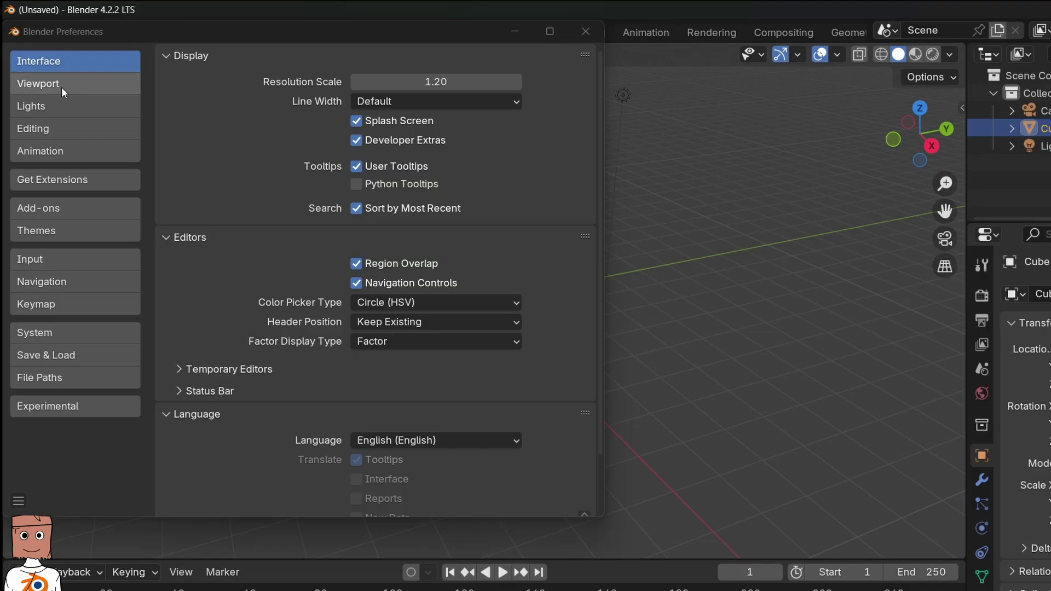
- Dismiss the splash screen and reopen Edit > Preferences on the Interface section
click(61, 87)
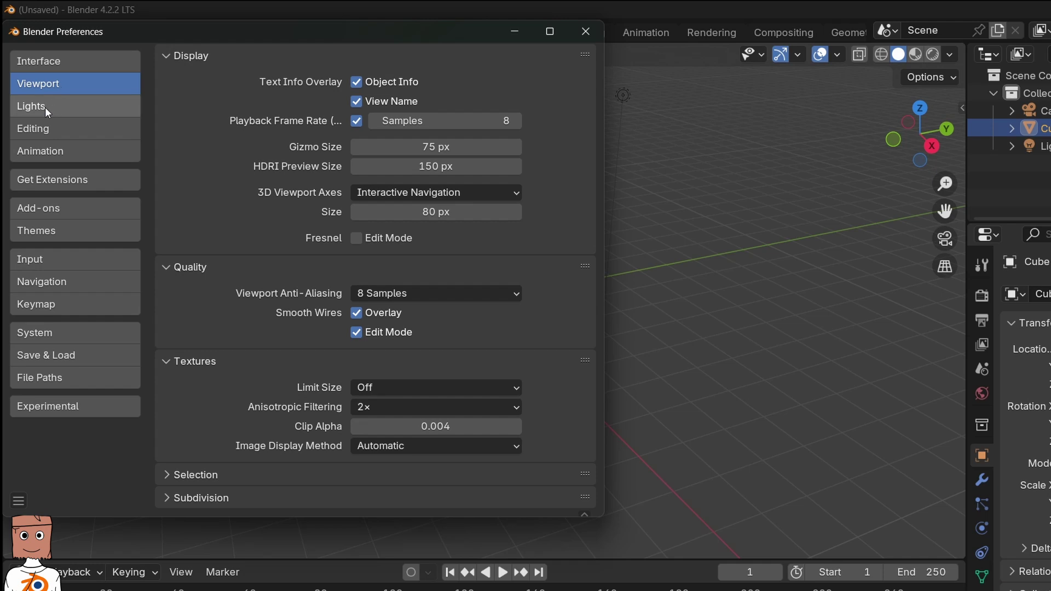
click(45, 106)
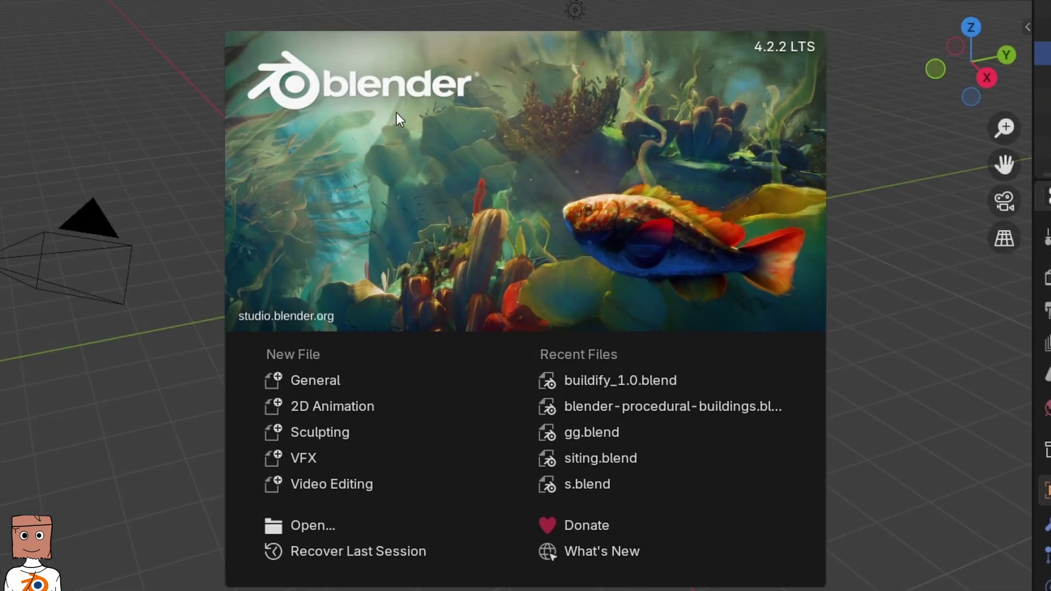
click(825, 107)
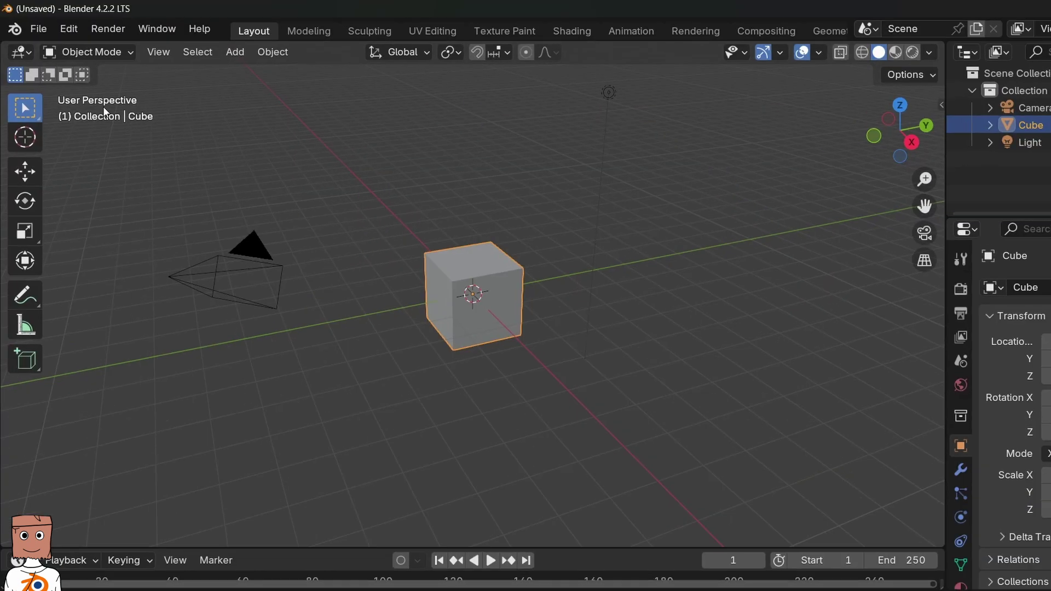
click(133, 62)
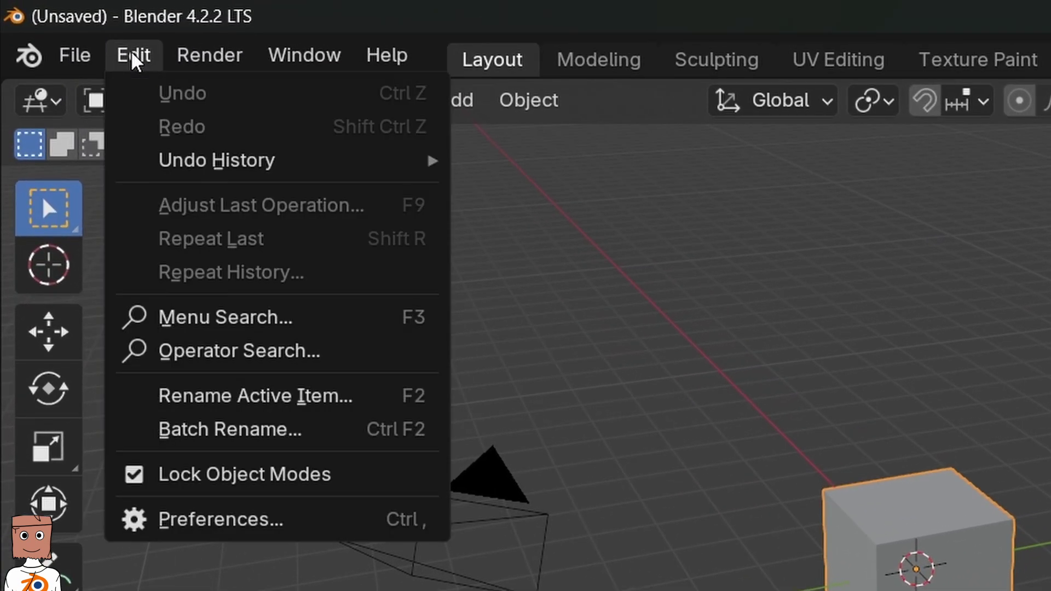
click(205, 531)
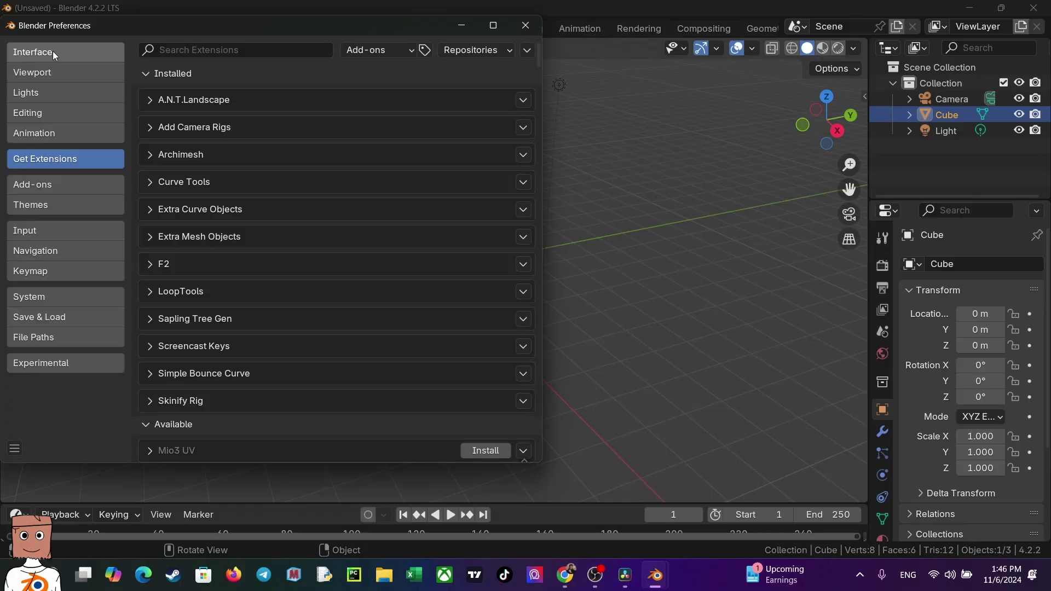
click(53, 51)
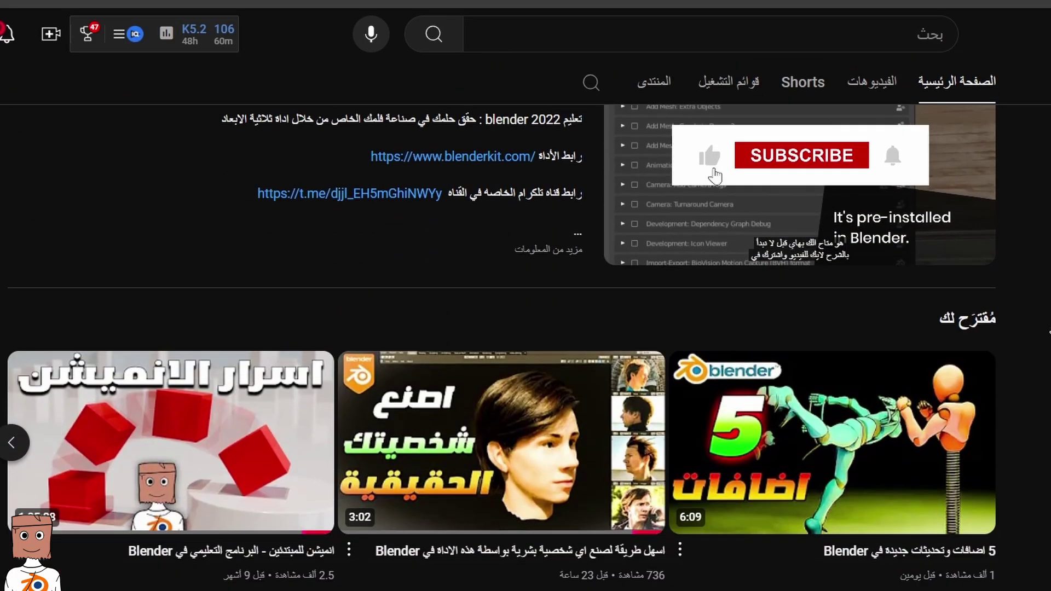
- Cycle through the Sculpting, UV Editing, Texture Paint, Shading and Animation workspaces
scroll(1047, 317, down, 5)
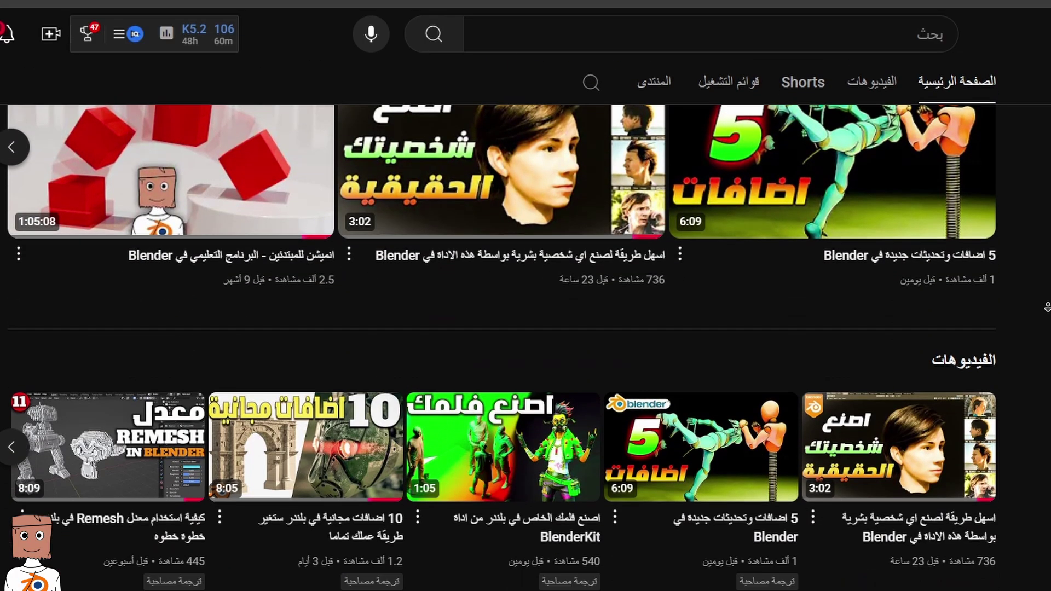
scroll(1047, 307, down, 3)
scroll(1047, 298, down, 3)
scroll(1047, 299, down, 5)
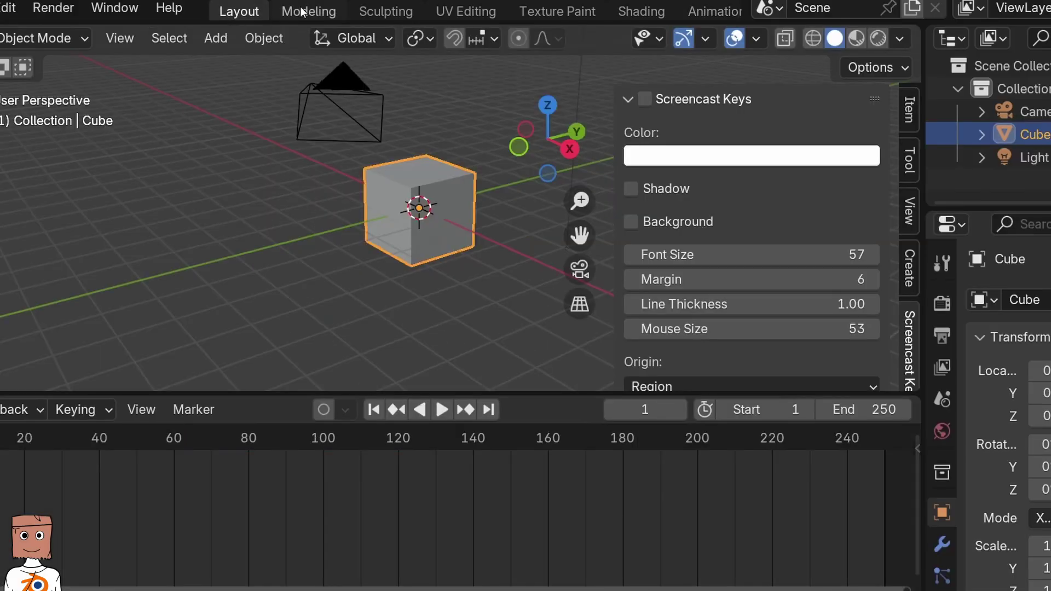
click(377, 12)
click(465, 12)
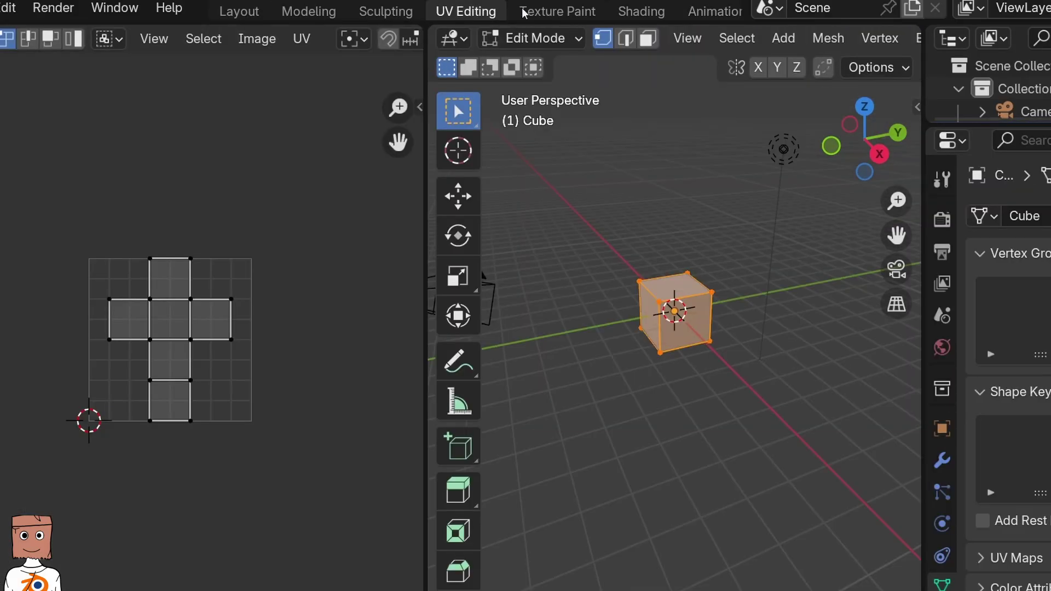
click(557, 12)
click(641, 12)
click(715, 12)
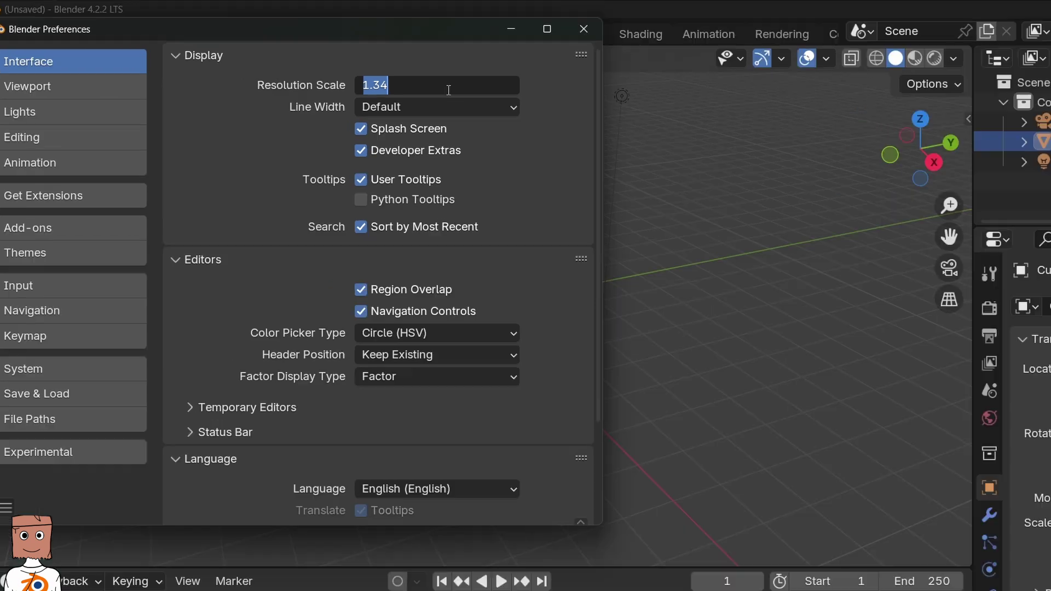
- Set Resolution Scale to 1.20, then drag it larger and back down
text(1)
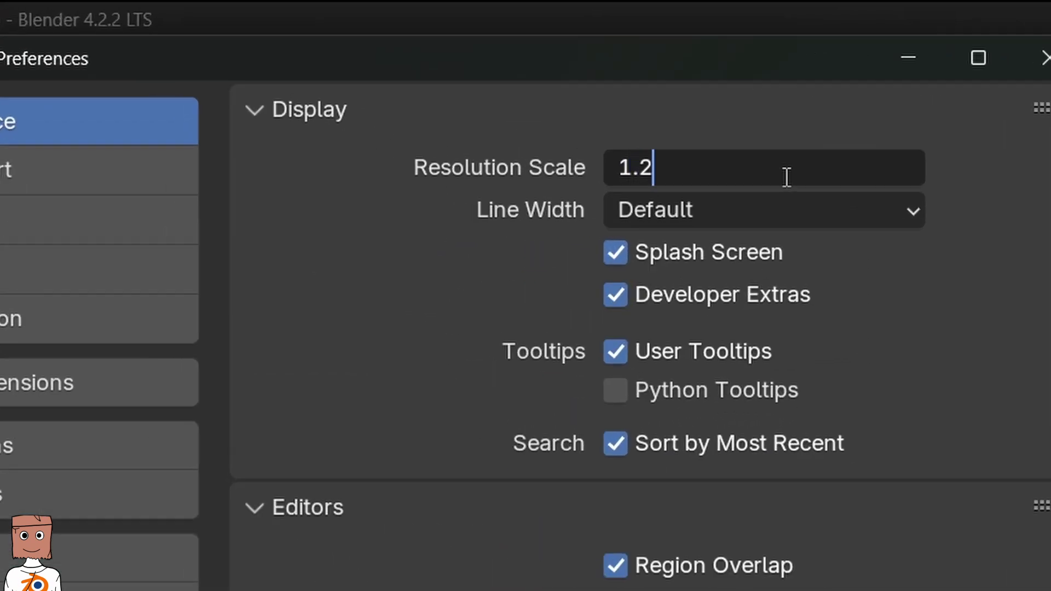
key(Return)
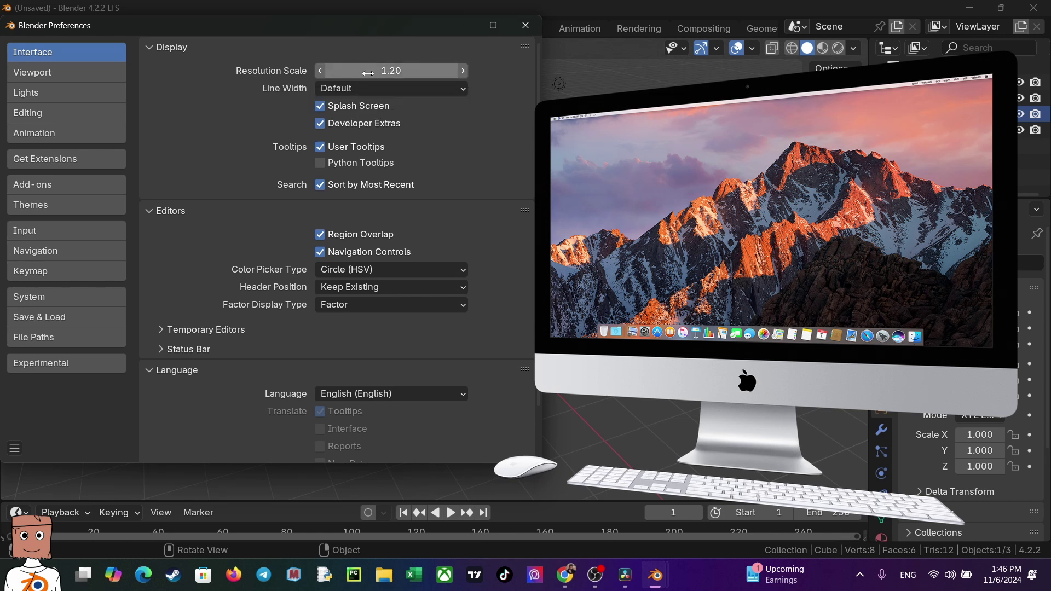
drag(368, 73, 427, 73)
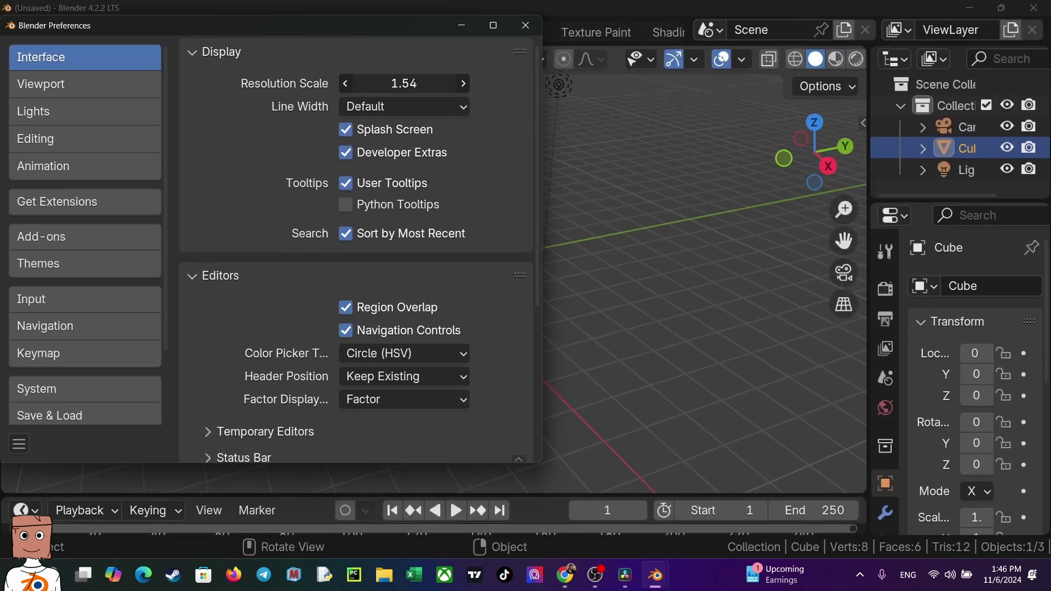
mouse_move(427, 84)
mouse_down()
mouse_move(385, 65)
mouse_move(427, 85)
mouse_up()
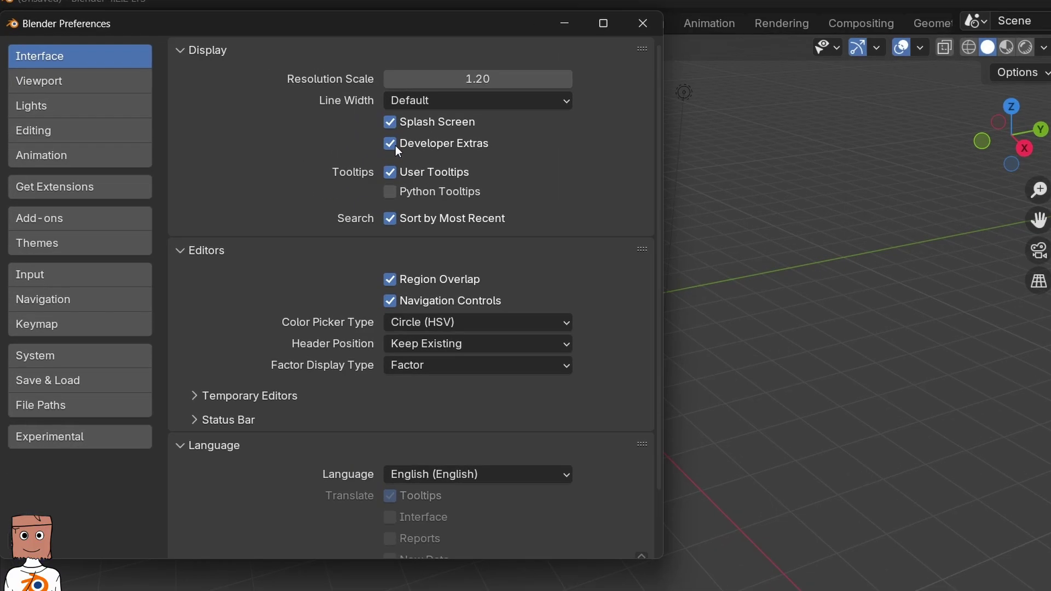
- Toggle Developer Extras off and on, show Experimental, and open linked issue #60695
click(497, 168)
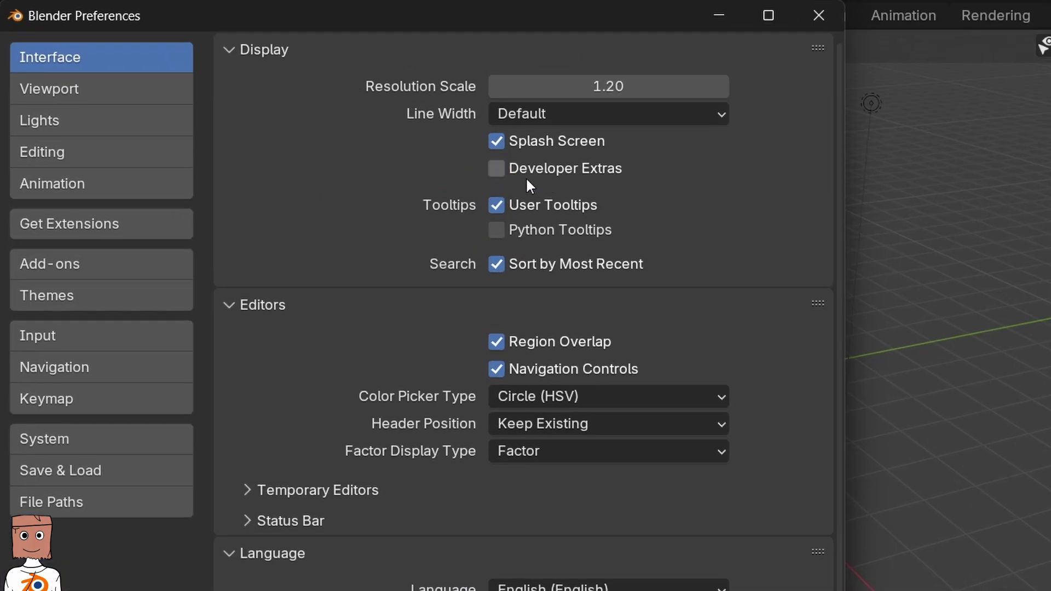
click(589, 174)
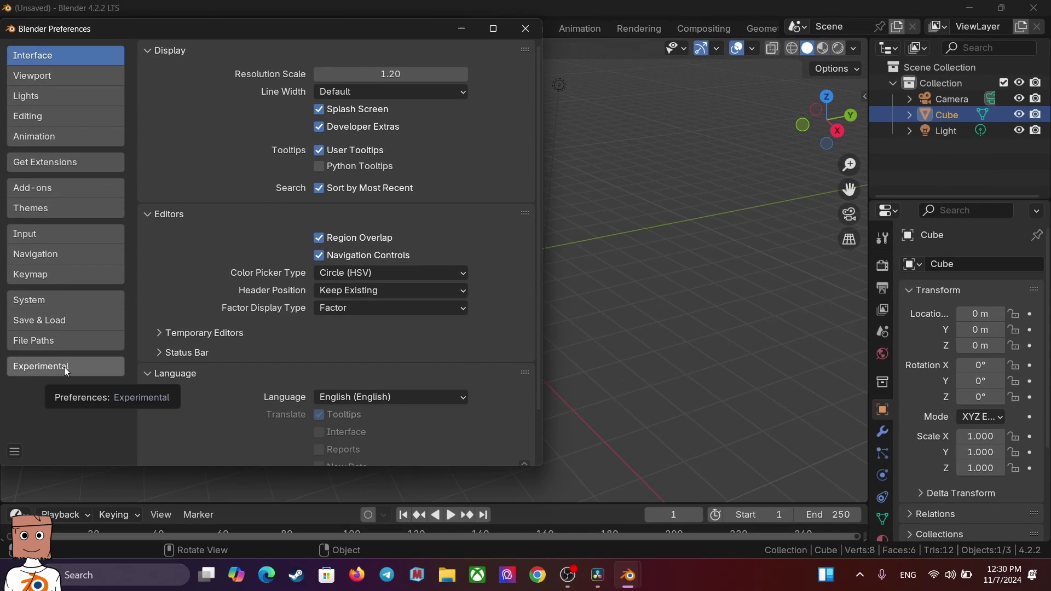
click(65, 367)
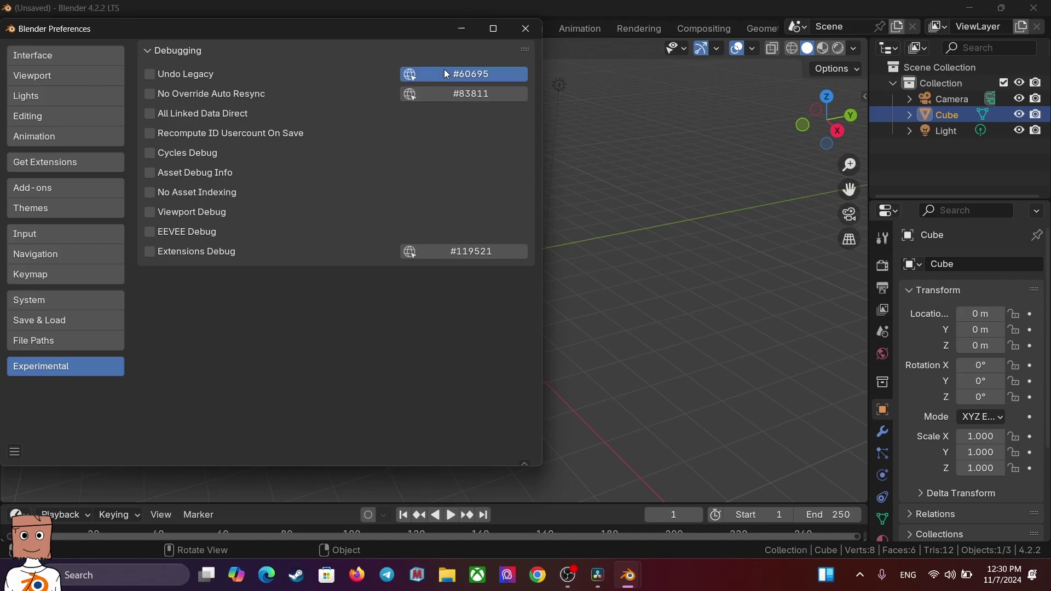
click(445, 69)
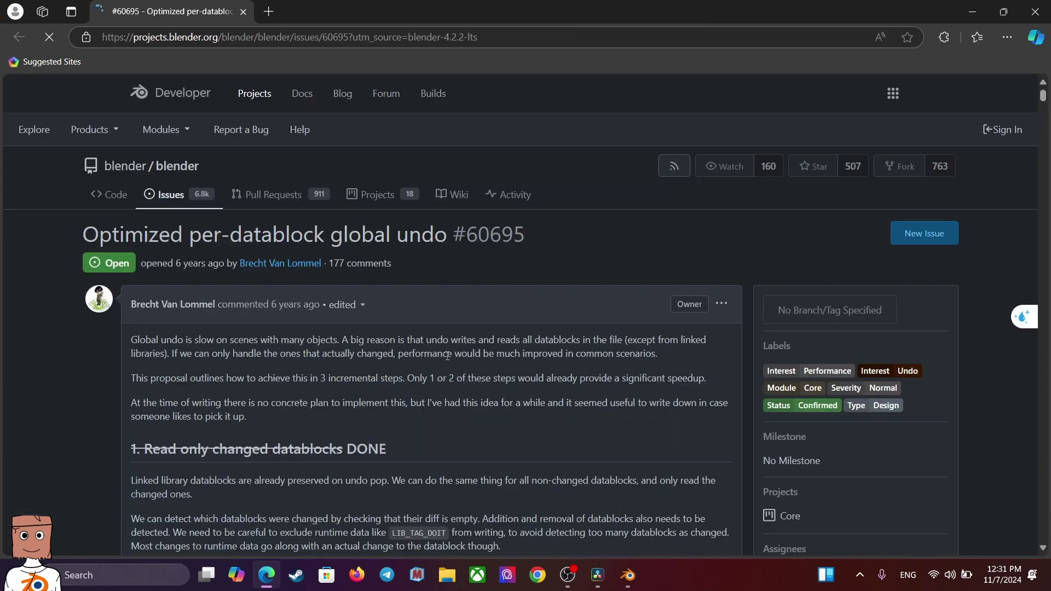
- Scroll down through issue #83811, then return to Blender's Input preferences
scroll(996, 274, down, 1)
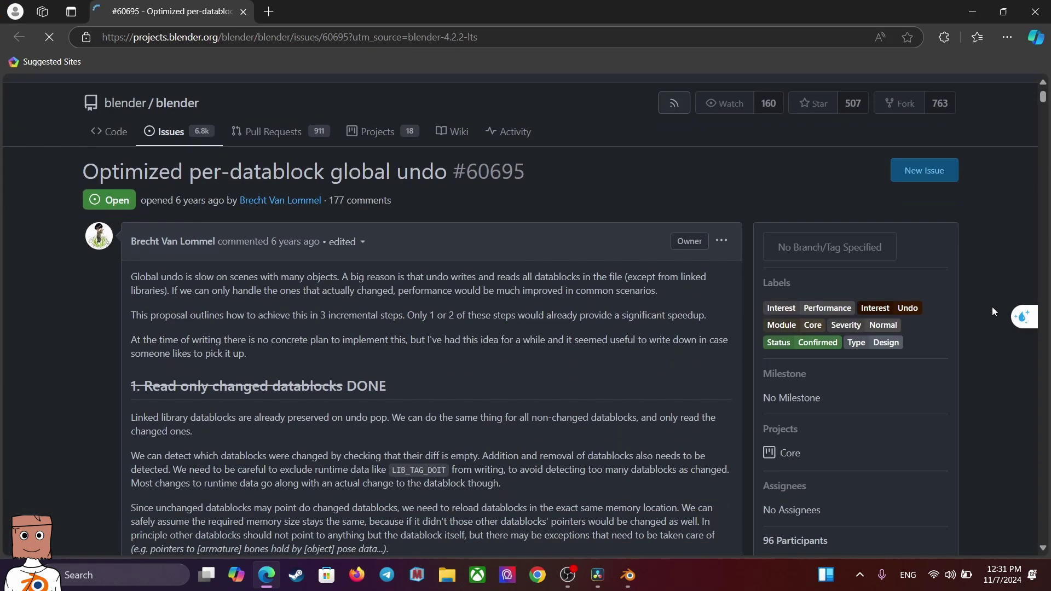
scroll(993, 307, down, 2)
scroll(992, 306, down, 3)
scroll(999, 298, down, 1)
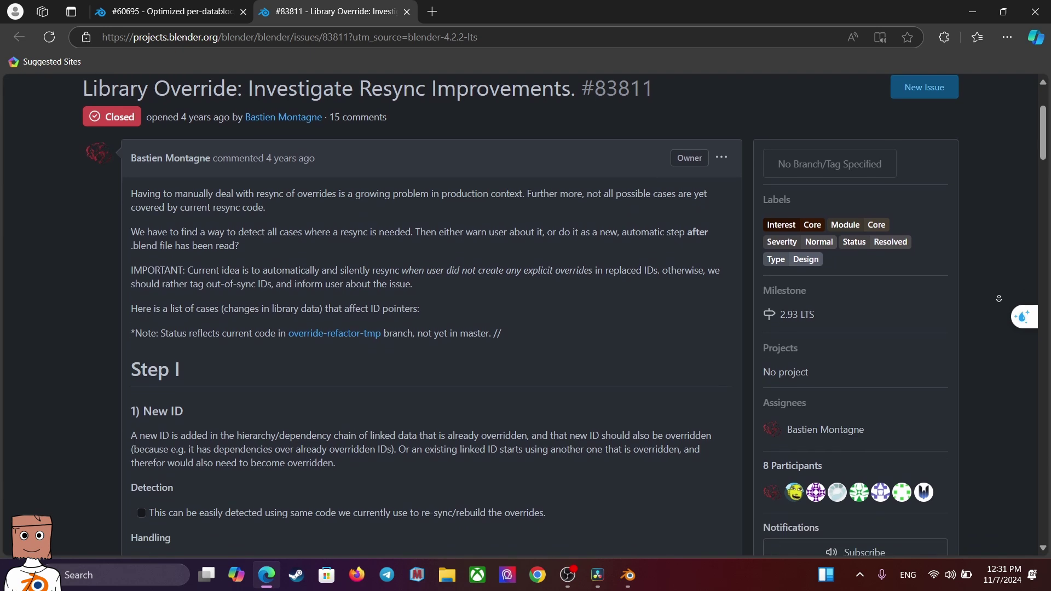
scroll(998, 300, down, 1)
scroll(999, 301, down, 1)
scroll(999, 301, down, 1)
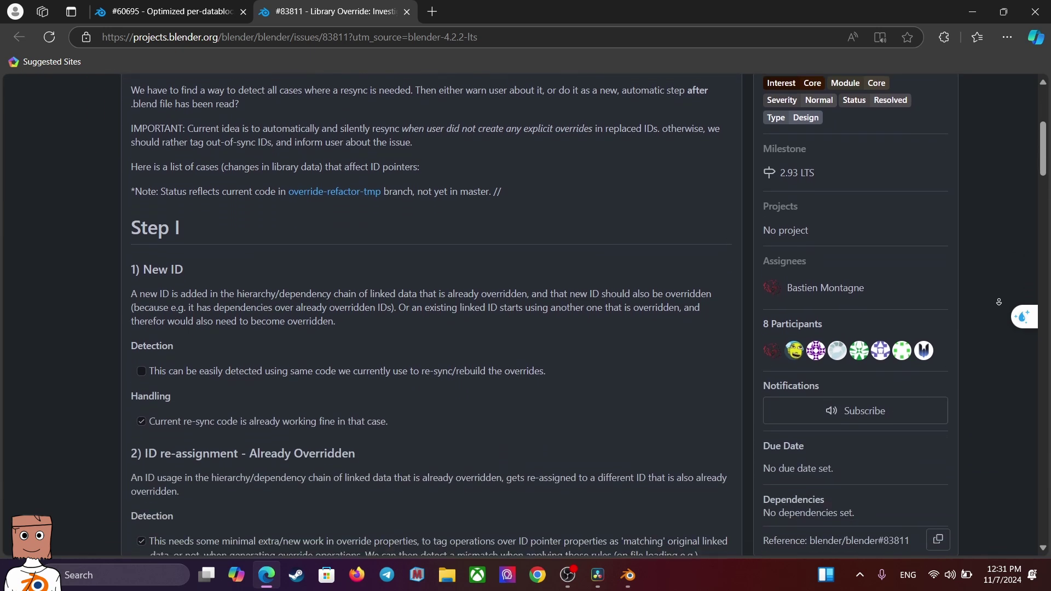
scroll(999, 302, down, 1)
scroll(999, 302, down, 1)
scroll(999, 301, down, 1)
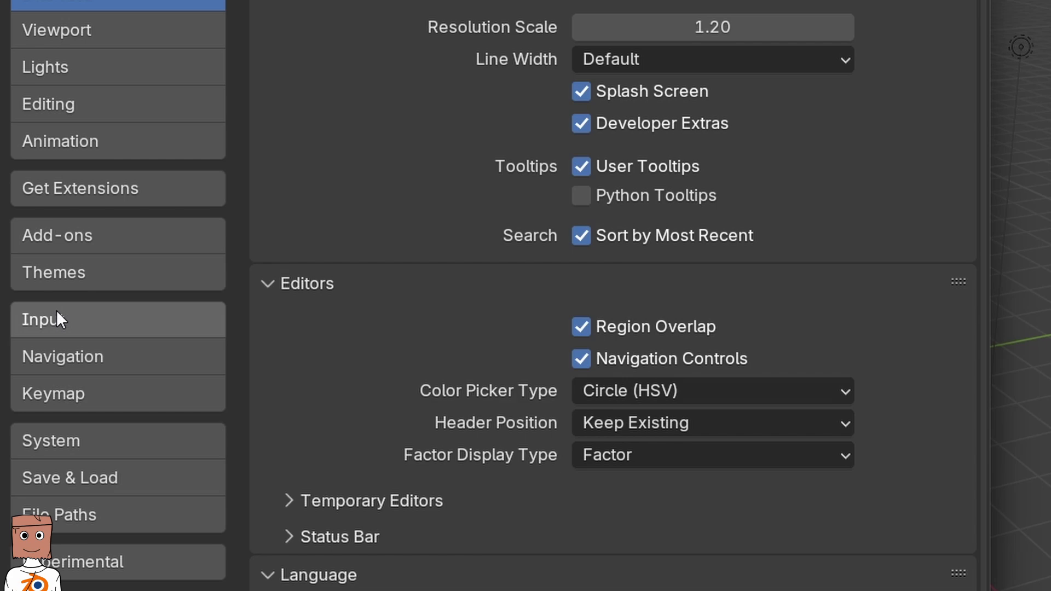
click(57, 311)
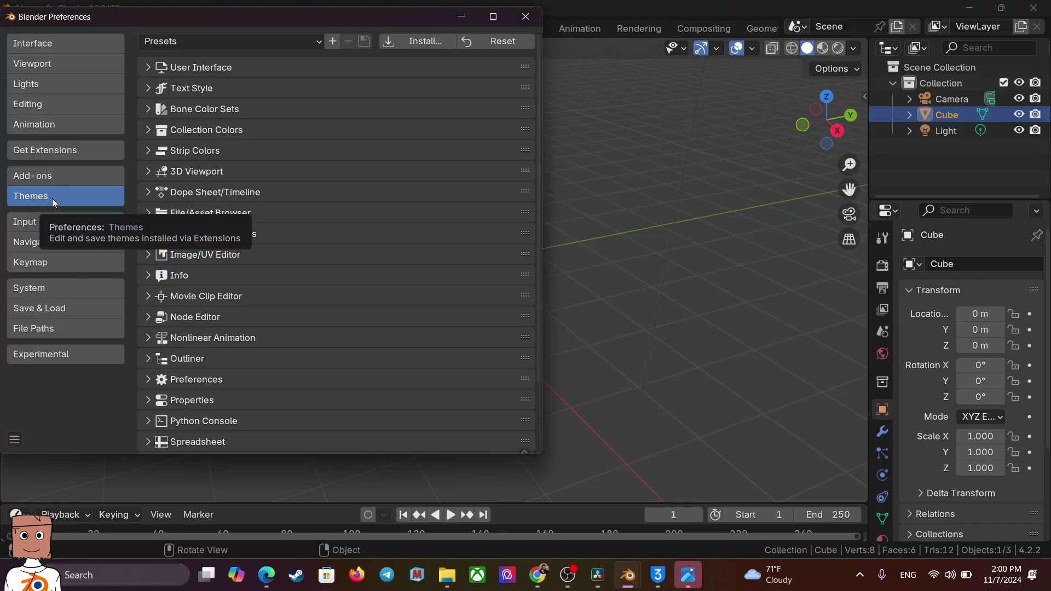
- Enable Emulate Numpad in Input preferences and view Suzanne from the top
click(34, 221)
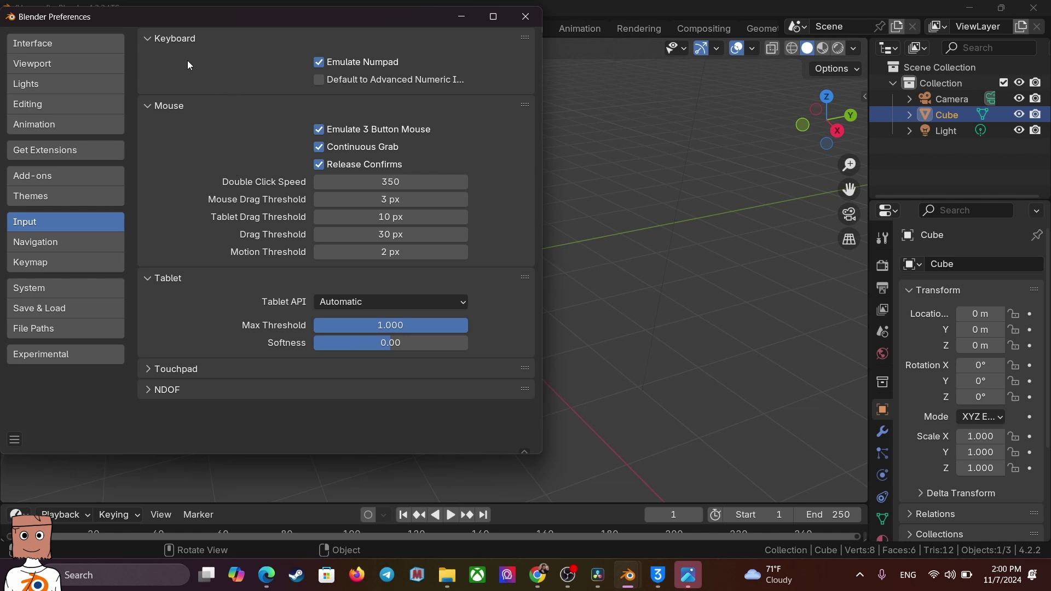
click(319, 63)
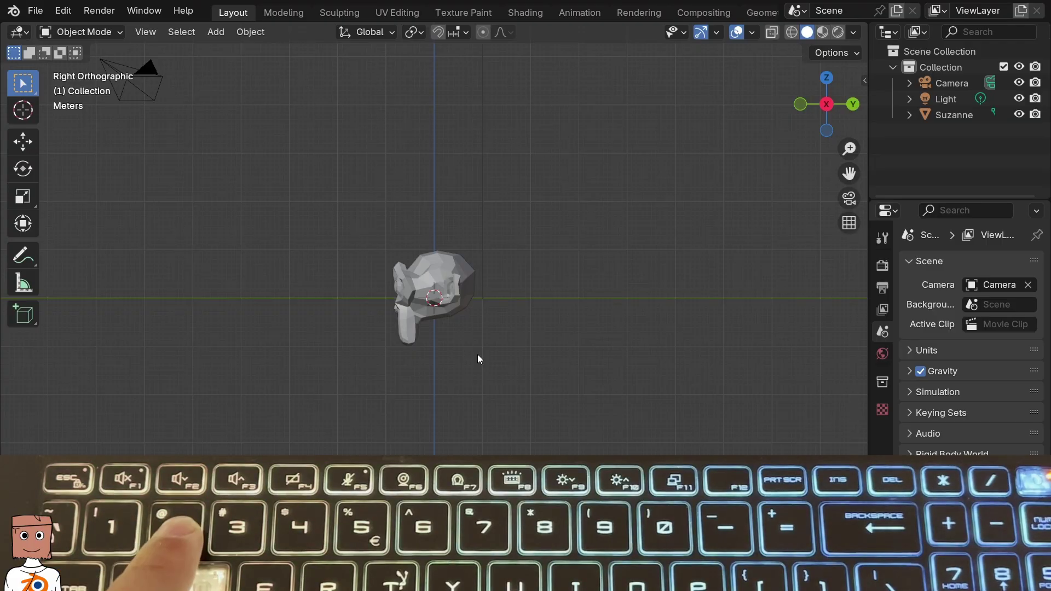
key(7)
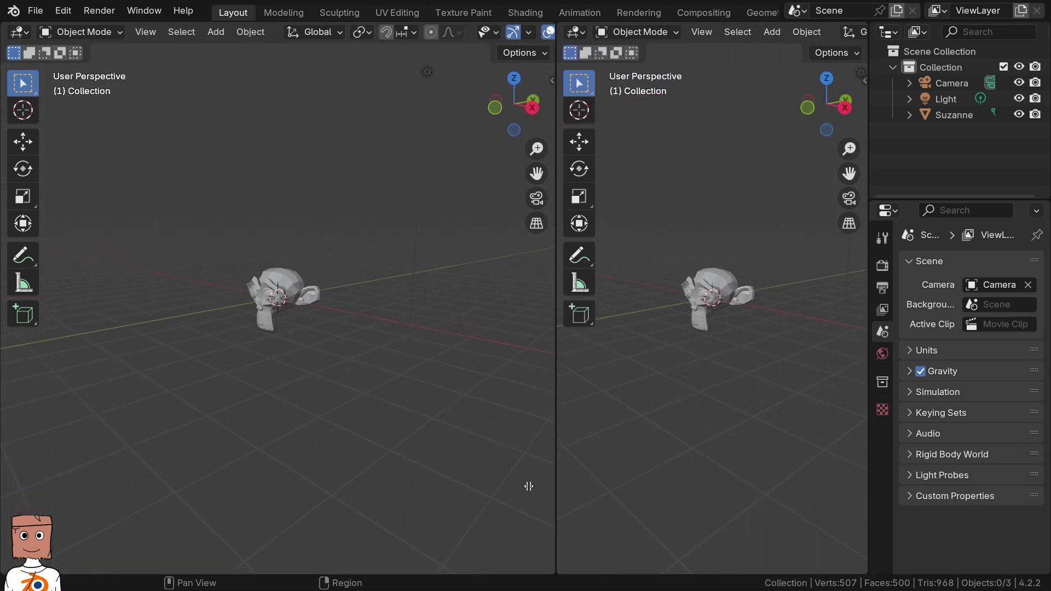
- Split the 3D area into four viewports and set right (numpad 3) and top (numpad 7) views
drag(529, 486, 410, 454)
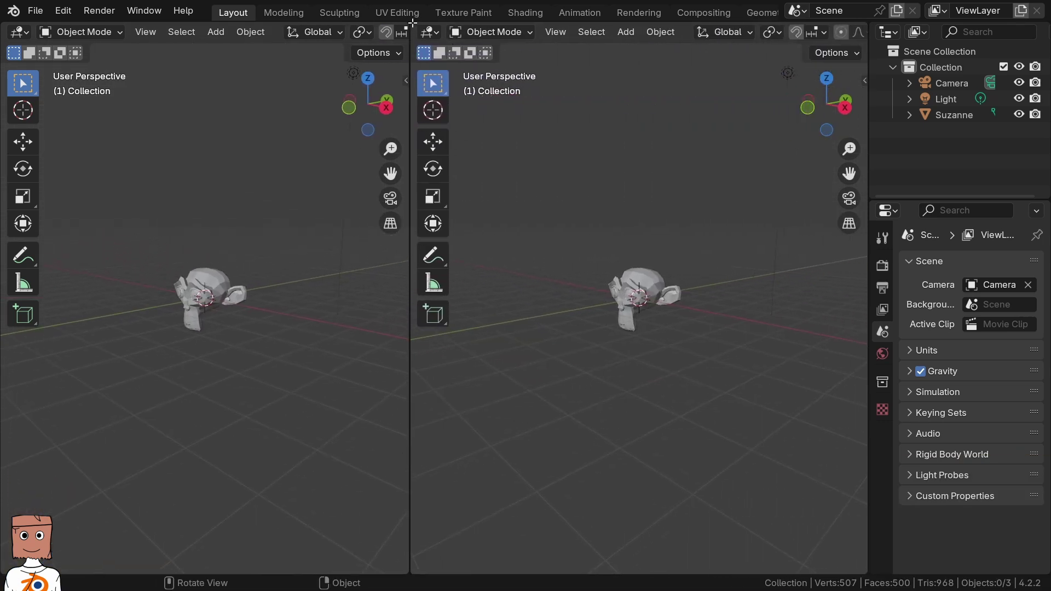
mouse_move(412, 23)
mouse_down()
mouse_move(465, 103)
mouse_move(538, 294)
mouse_up()
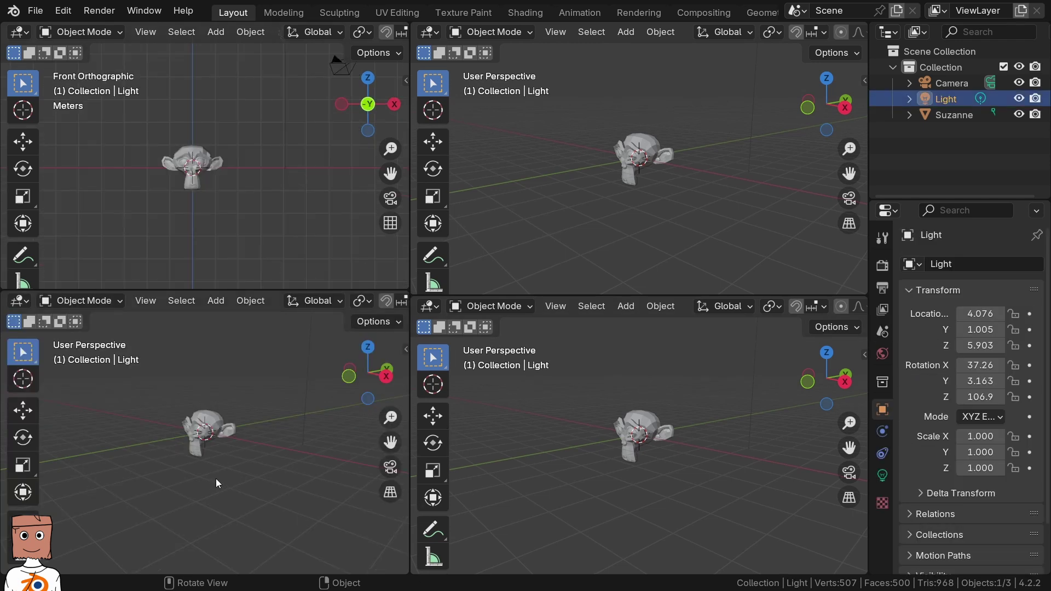
click(215, 478)
key(KP_3)
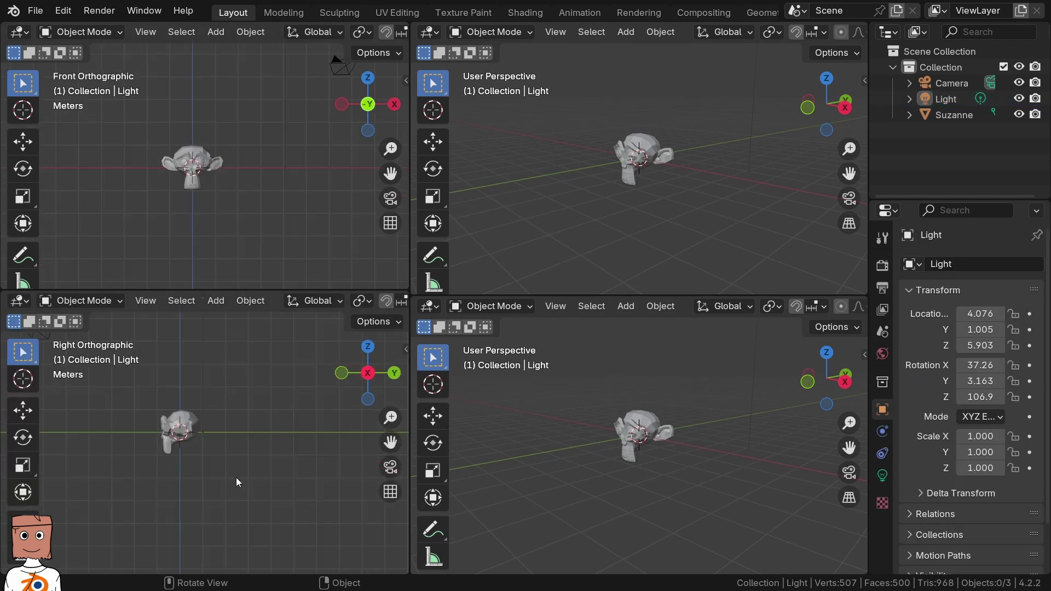
key(KP_7)
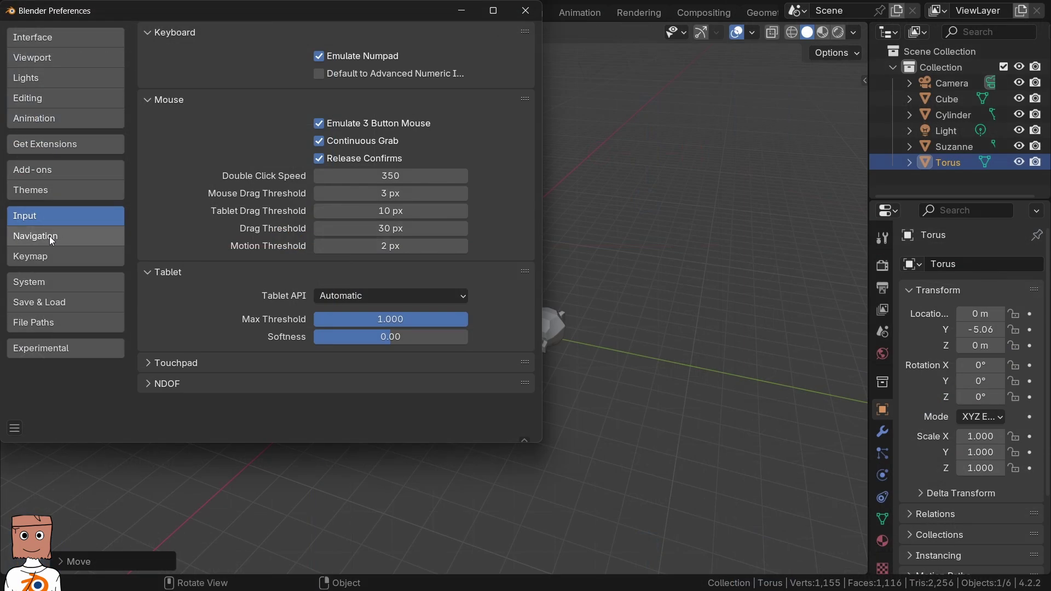
- Enable Orbit Around Selection in Navigation preferences and orbit around the cylinder
click(49, 238)
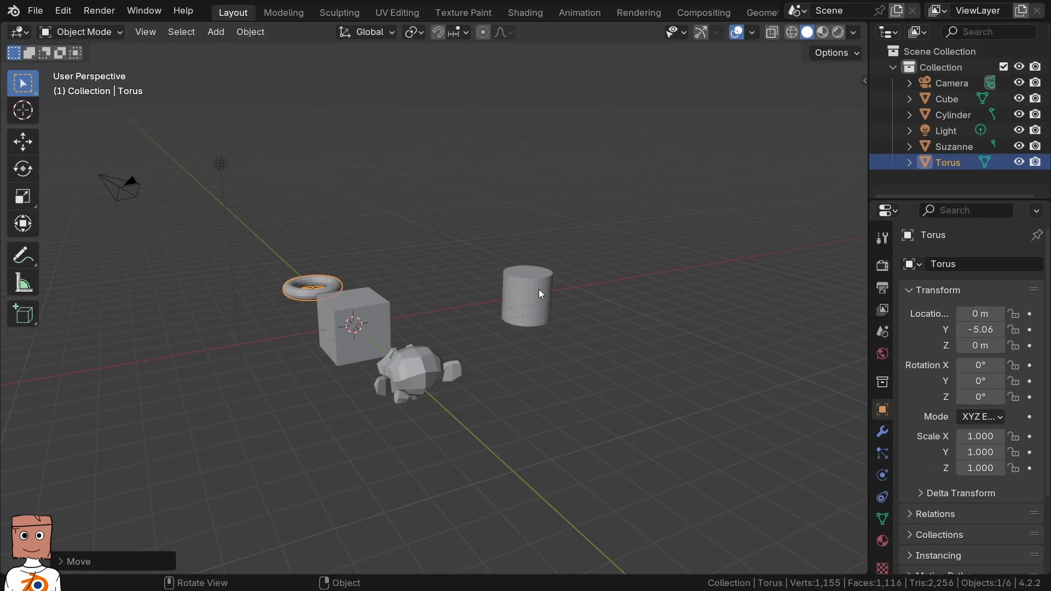
click(539, 289)
middle_drag(569, 292, 474, 290)
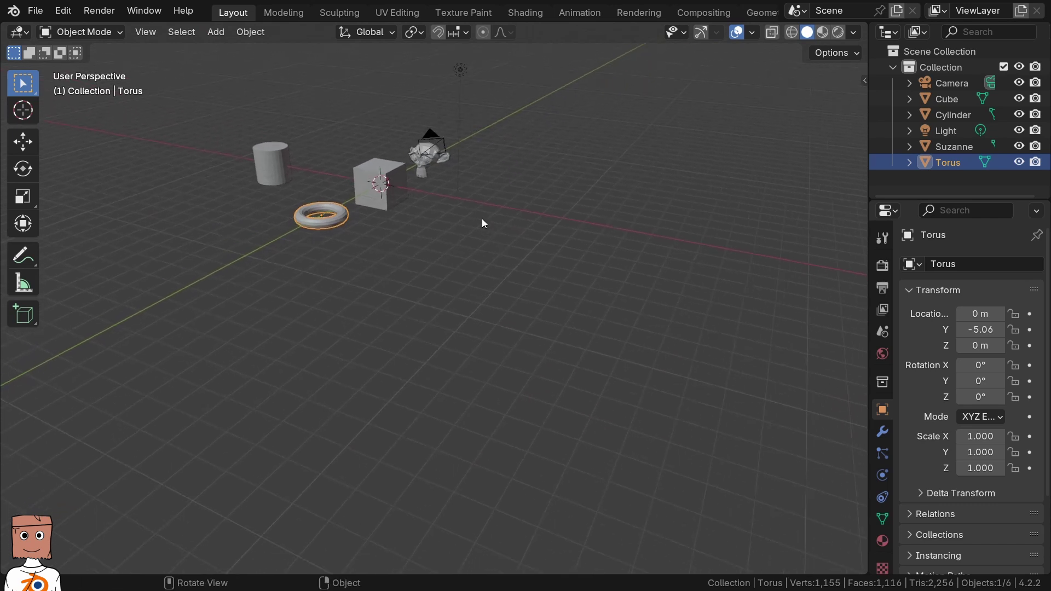
- Select the cube and orbit around it from several sides, toggling Edit Mode
click(380, 184)
key(Tab)
mouse_move(486, 294)
middle_down()
mouse_move(299, 235)
mouse_move(165, 235)
mouse_move(843, 237)
mouse_move(475, 273)
middle_up()
middle_drag(329, 285, 465, 285)
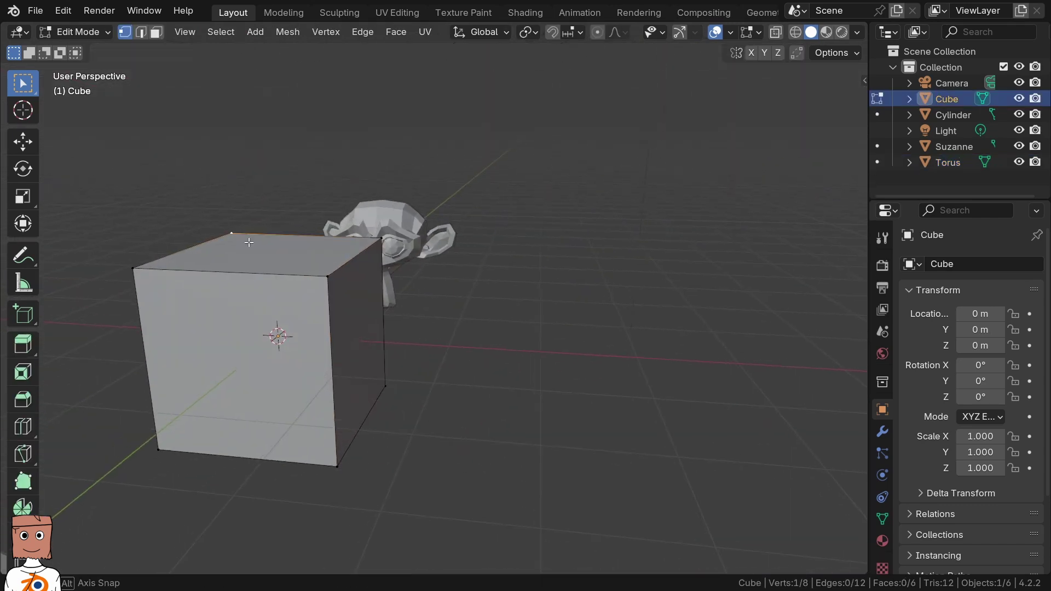
mouse_move(249, 242)
middle_down()
mouse_move(460, 251)
mouse_move(589, 145)
middle_up()
key(Tab)
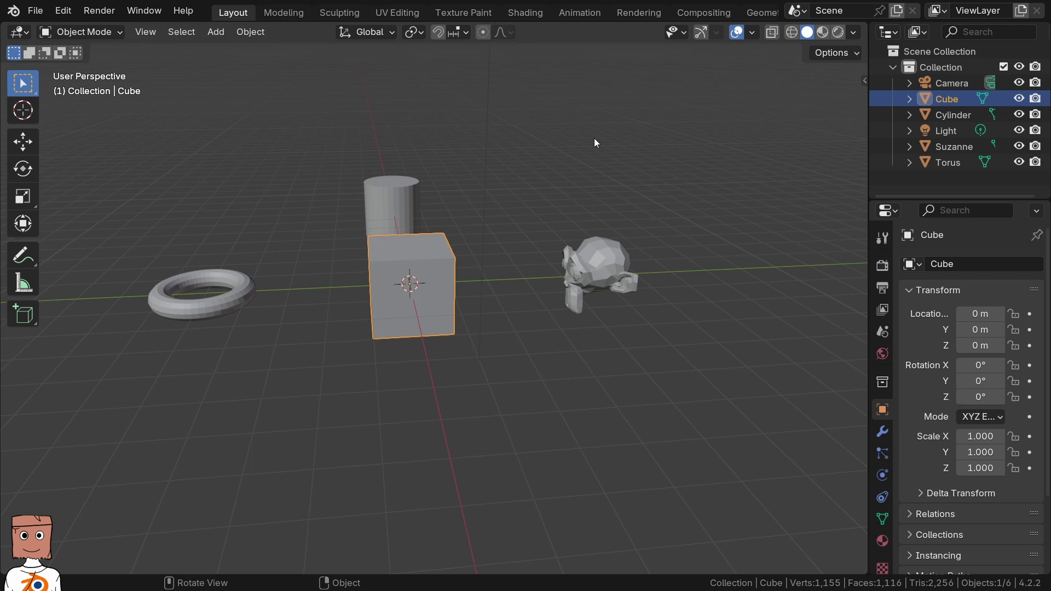
mouse_move(633, 175)
middle_down()
mouse_move(232, 172)
mouse_move(500, 180)
mouse_move(492, 181)
middle_up()
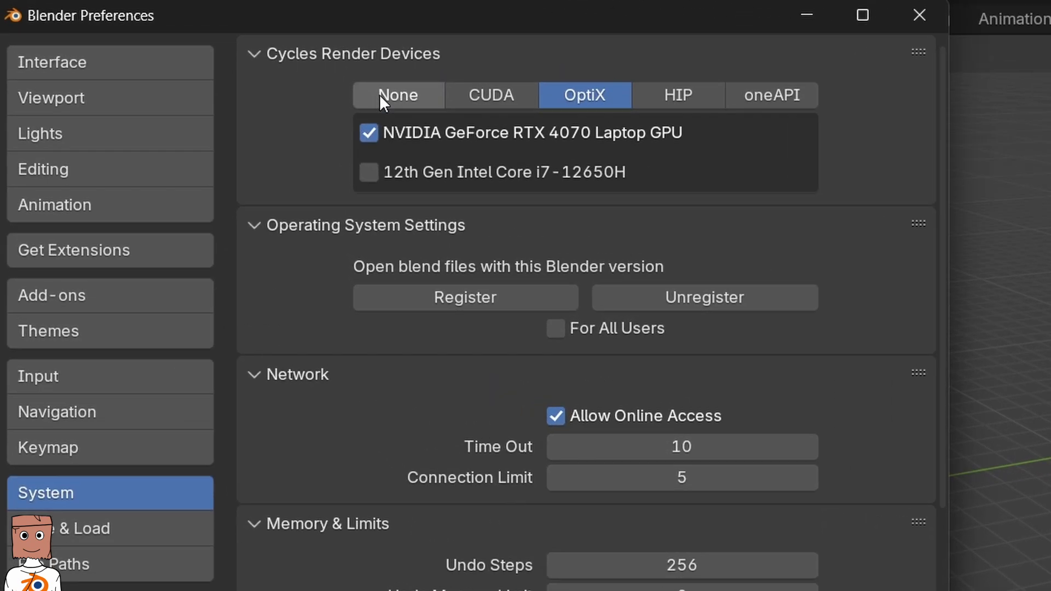
- Switch the Cycles render device from OptiX to CUDA, then draw a zig-zag pencil stroke
click(380, 94)
click(481, 92)
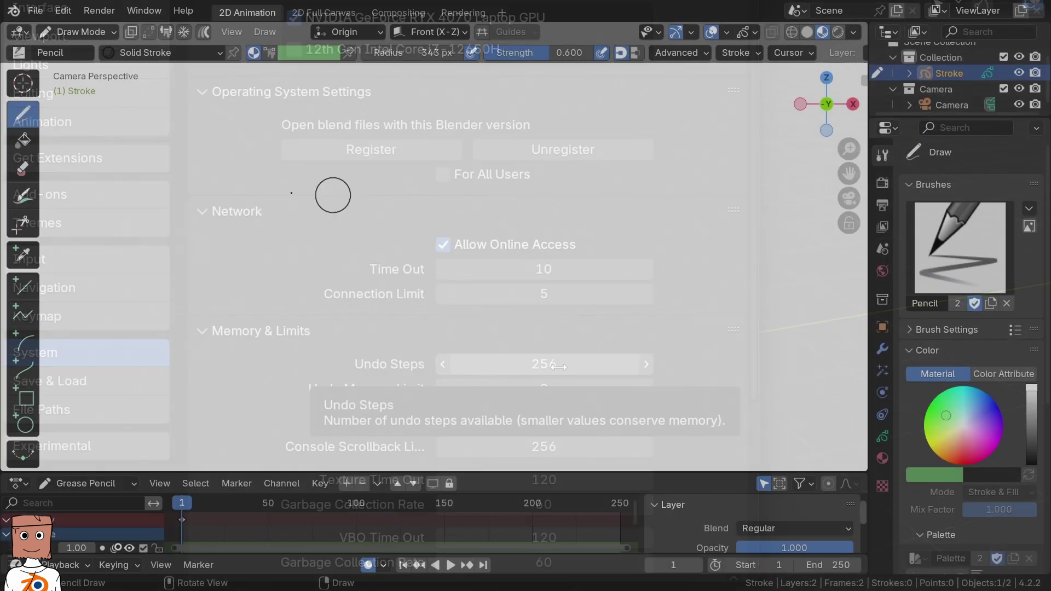
mouse_move(126, 203)
mouse_down()
mouse_move(436, 106)
mouse_move(554, 206)
mouse_move(836, 244)
mouse_up()
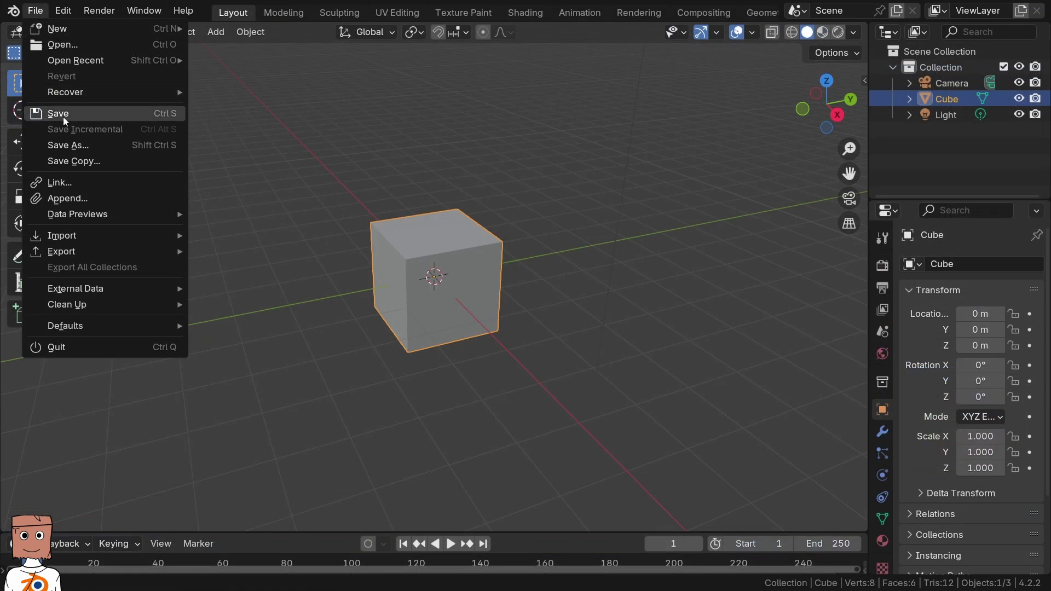
- Inset and extrude a front face of the spiked cube, orbiting to inspect it
click(64, 115)
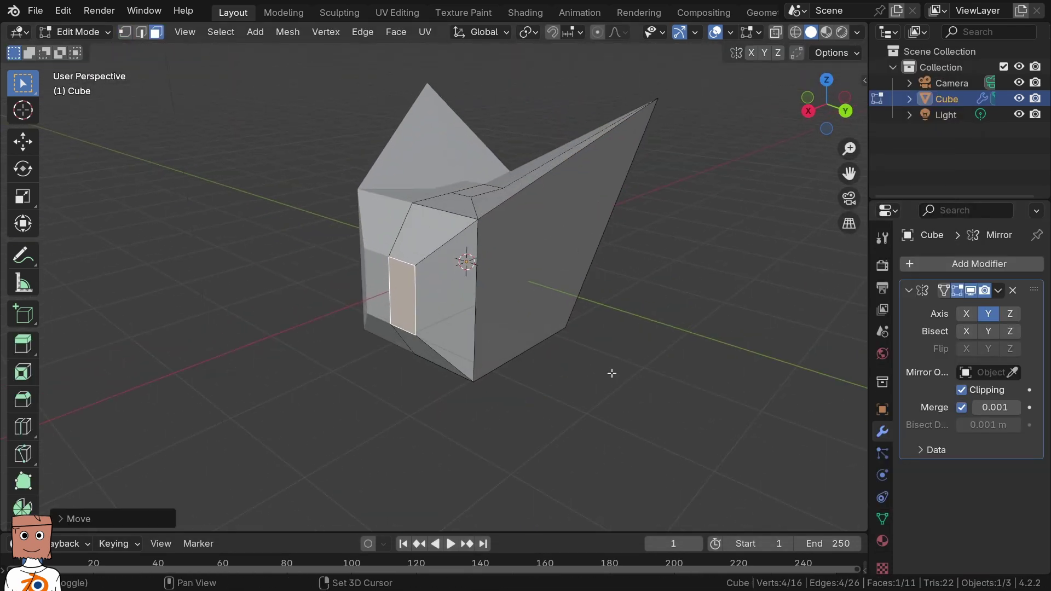
click(615, 291)
key(e)
click(460, 258)
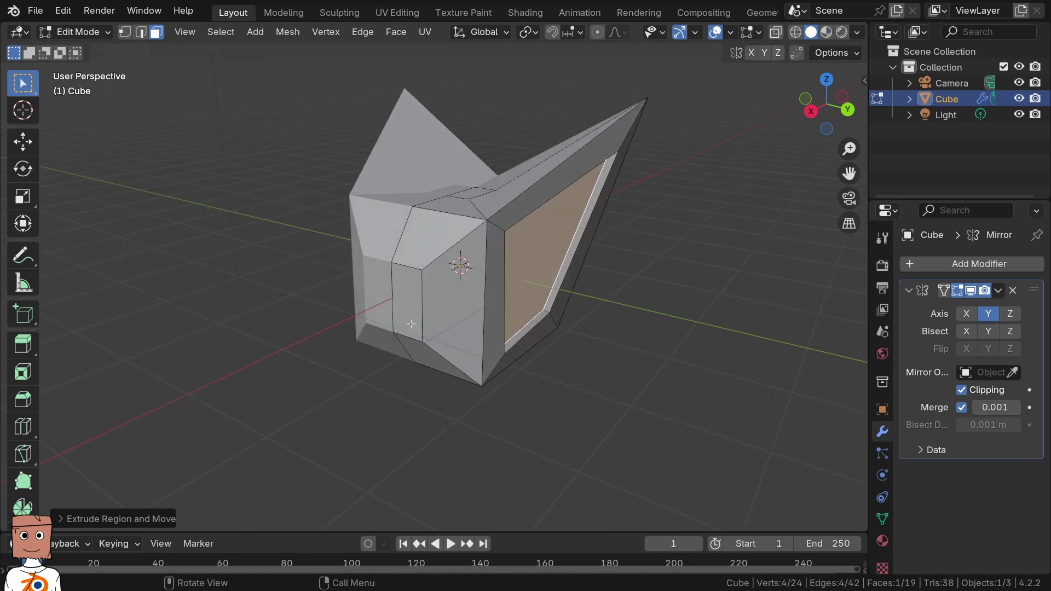
mouse_move(460, 258)
middle_down()
mouse_move(470, 421)
mouse_move(505, 427)
middle_up()
- Inset and extrude the lower front face, then undo the edits with Ctrl+Z
click(470, 422)
key(i)
key(e)
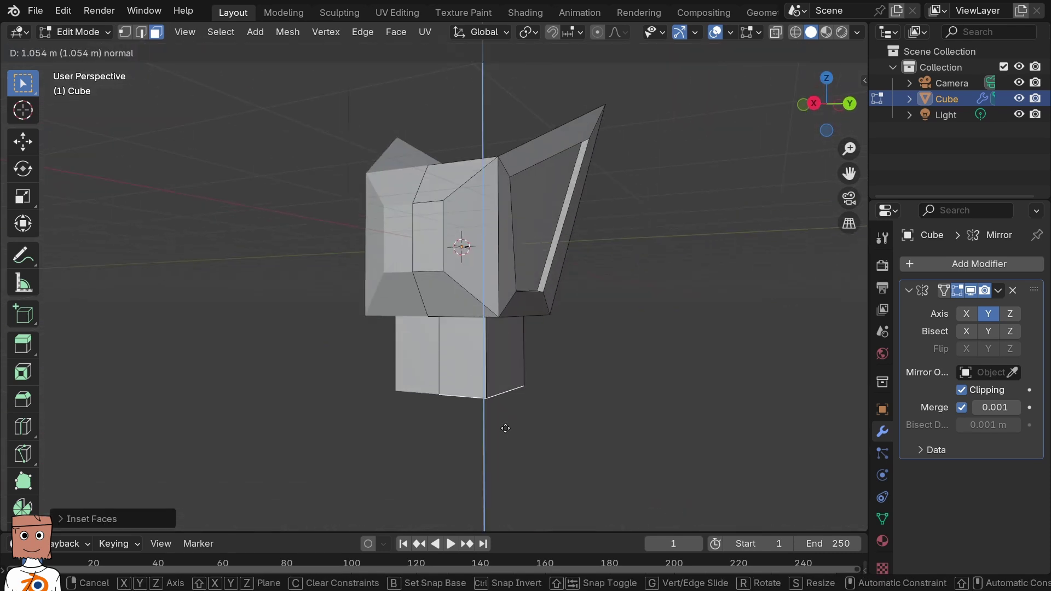
click(497, 281)
middle_drag(497, 282, 482, 236)
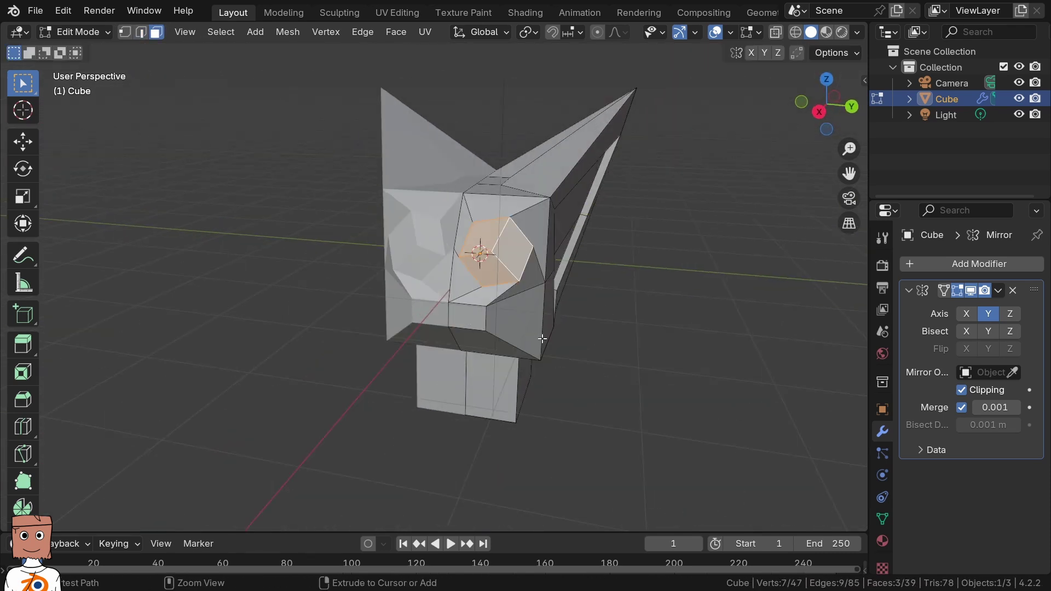
click(467, 317)
key(ctrl+z)
key(ctrl+z)
key(ctrl+z)
key(ctrl+z)
key(ctrl+z)
key(ctrl+z)
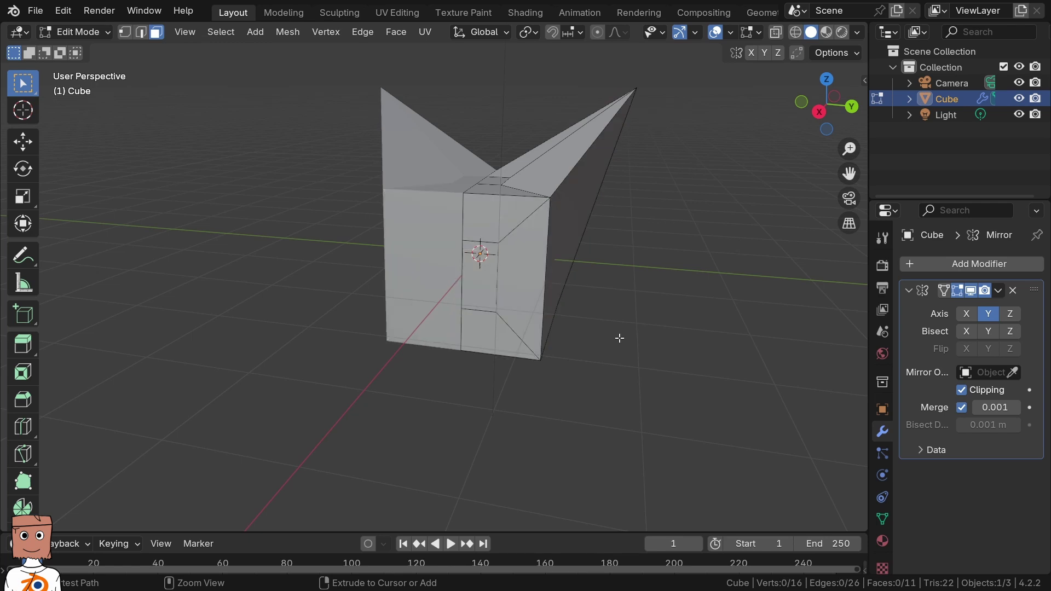
key(ctrl+z)
key(ctrl+z)
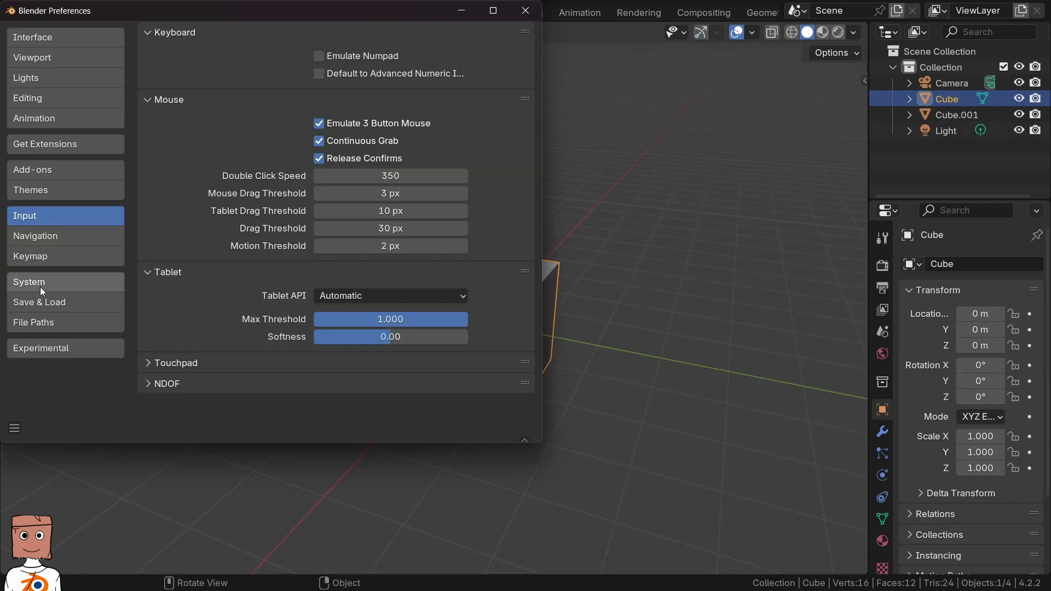
- Drag Undo Steps in System preferences from 8 up to 256 and close Preferences
click(47, 289)
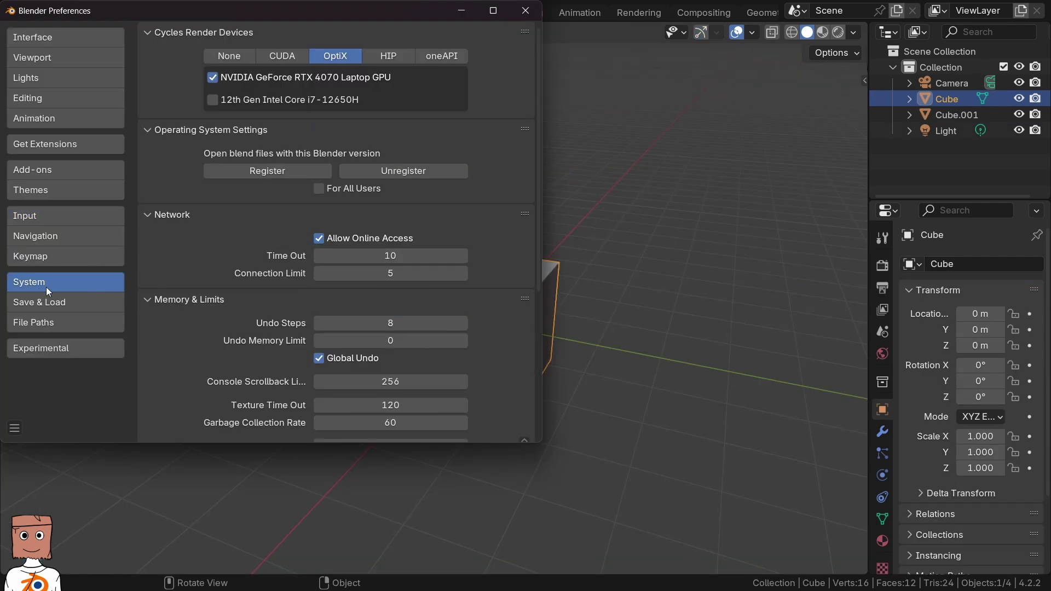
click(390, 325)
key(Return)
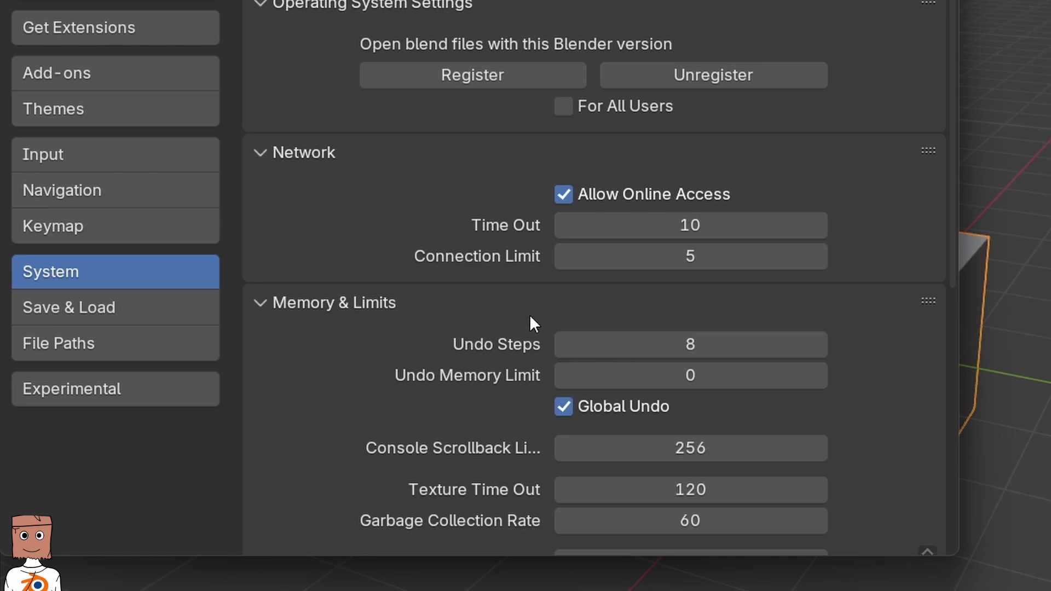
drag(608, 340, 794, 340)
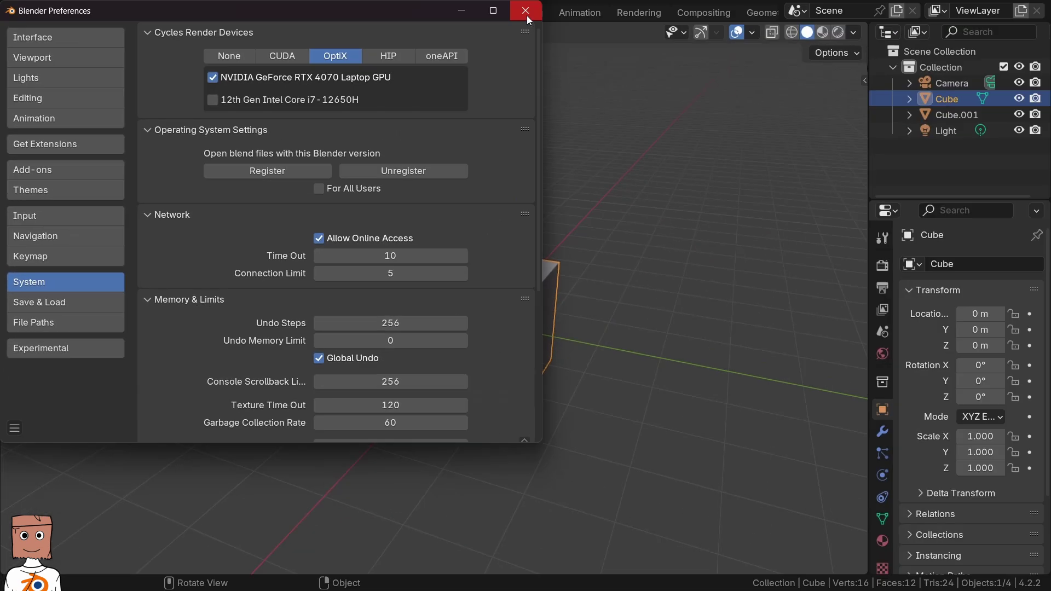
click(525, 12)
- Reselect the cube in Edit Mode and re-enter Undo Steps as 256
middle_drag(577, 242, 293, 252)
click(566, 284)
scroll(534, 280, up, 2)
click(530, 282)
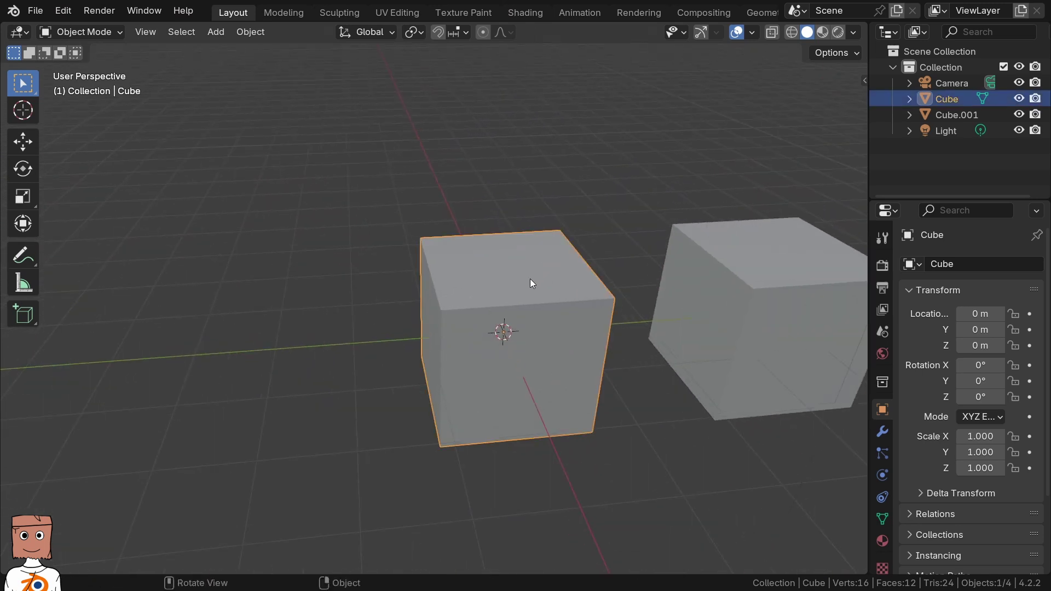
key(Tab)
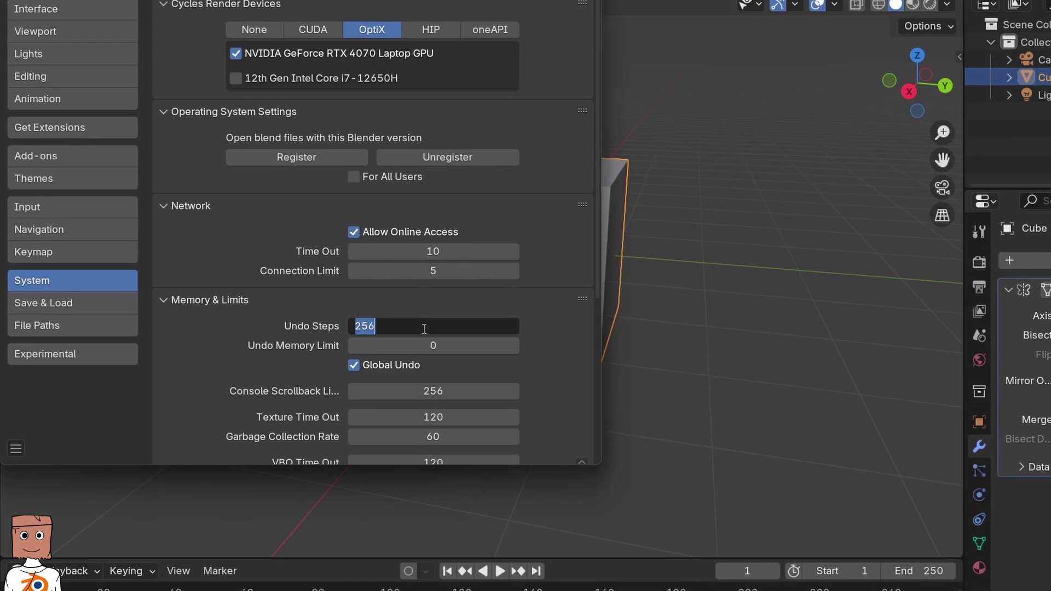
text(256)
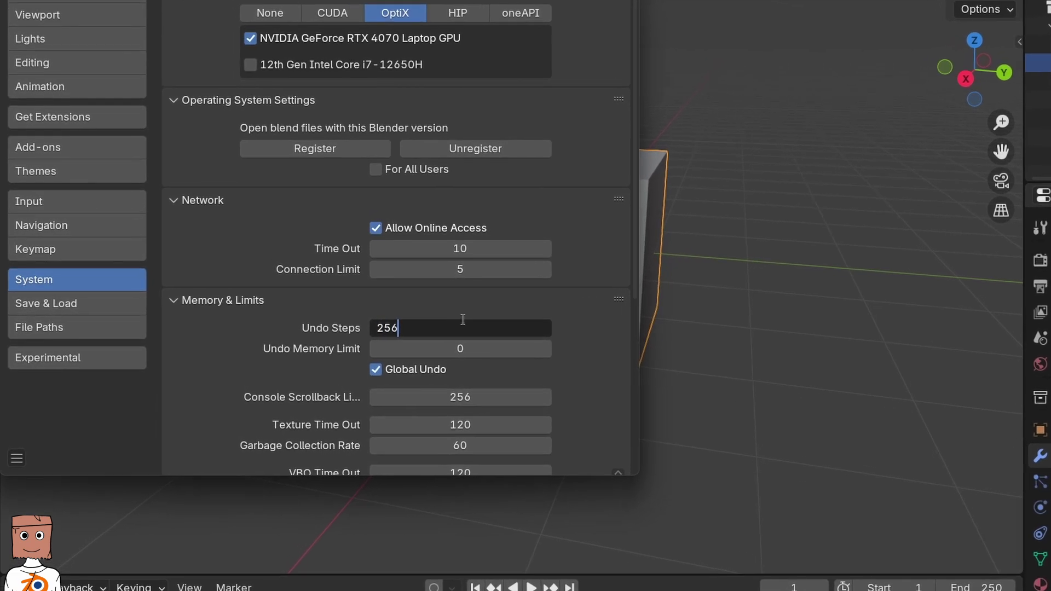
key(Return)
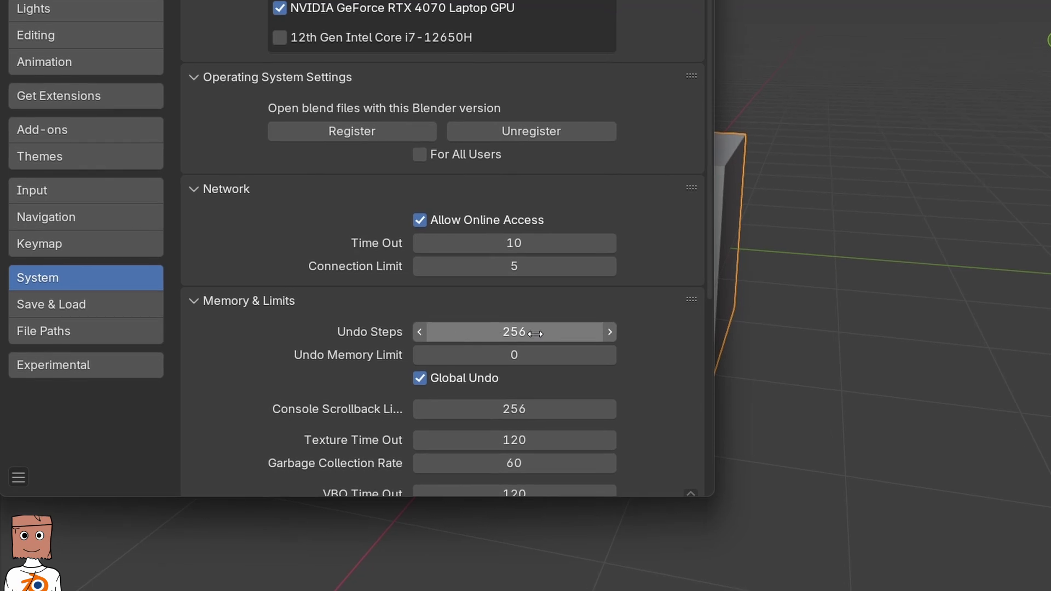
drag(535, 334, 535, 334)
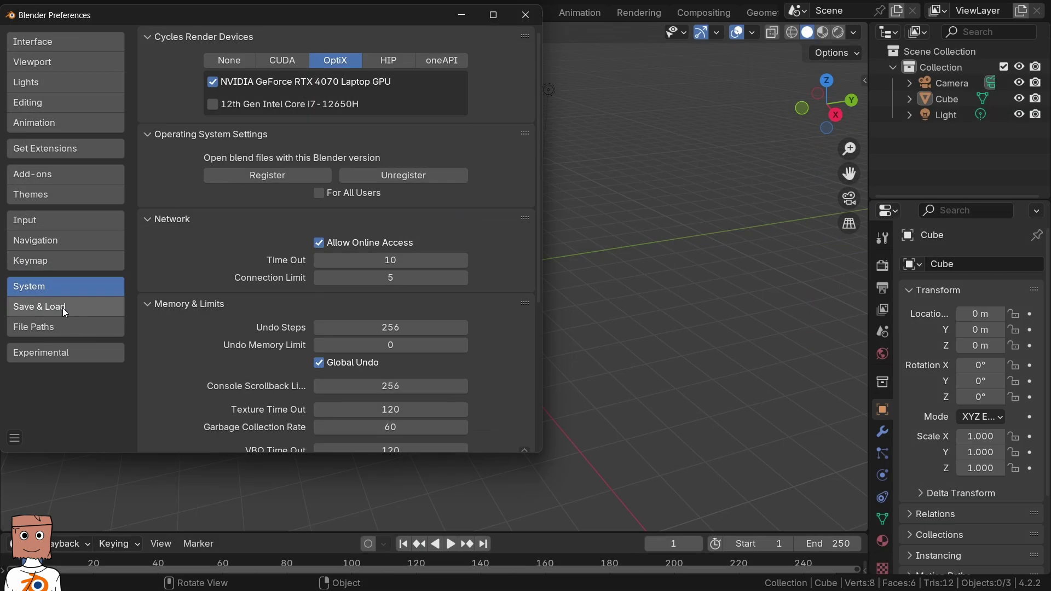
- In Save & Load preferences, turn off the save prompt and set Save Versions to 1
click(66, 308)
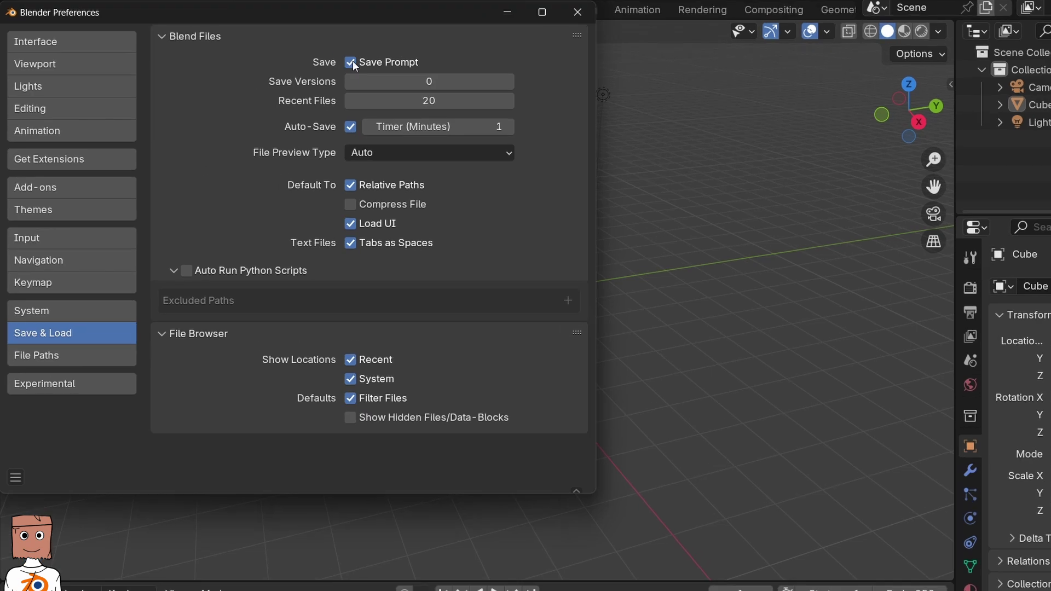
click(321, 60)
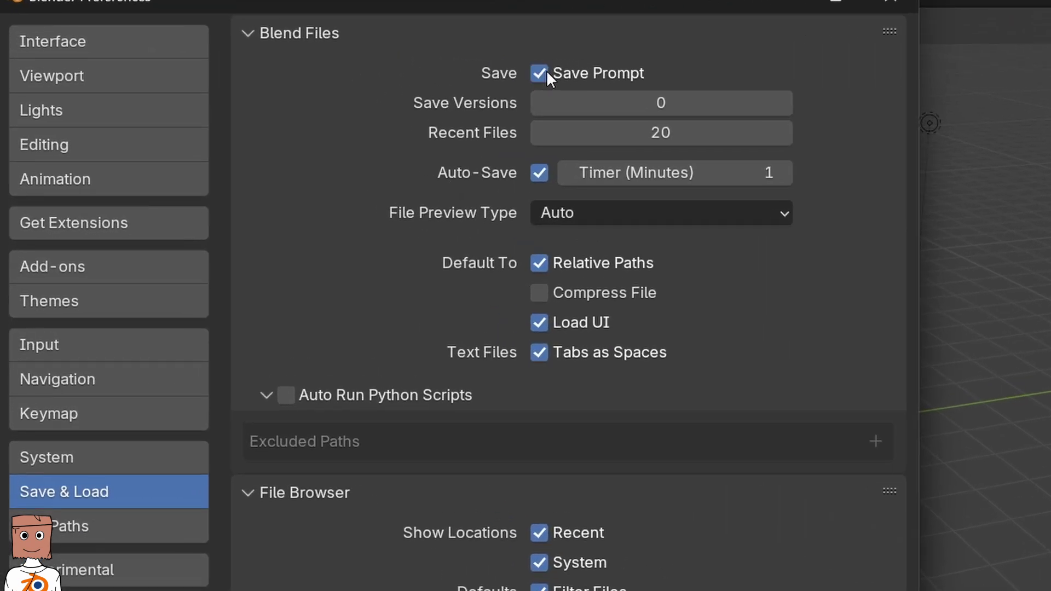
click(793, 99)
- Adjust the Auto-Save timer through 3, 2 and 5 minutes, ending at 1 minute
click(793, 176)
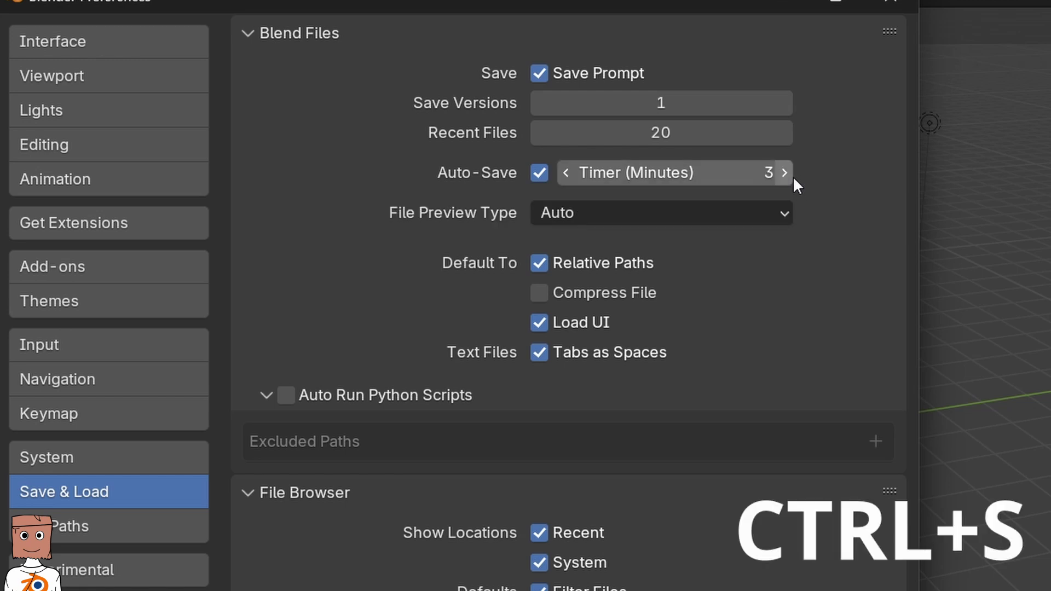
click(565, 173)
drag(573, 173, 608, 173)
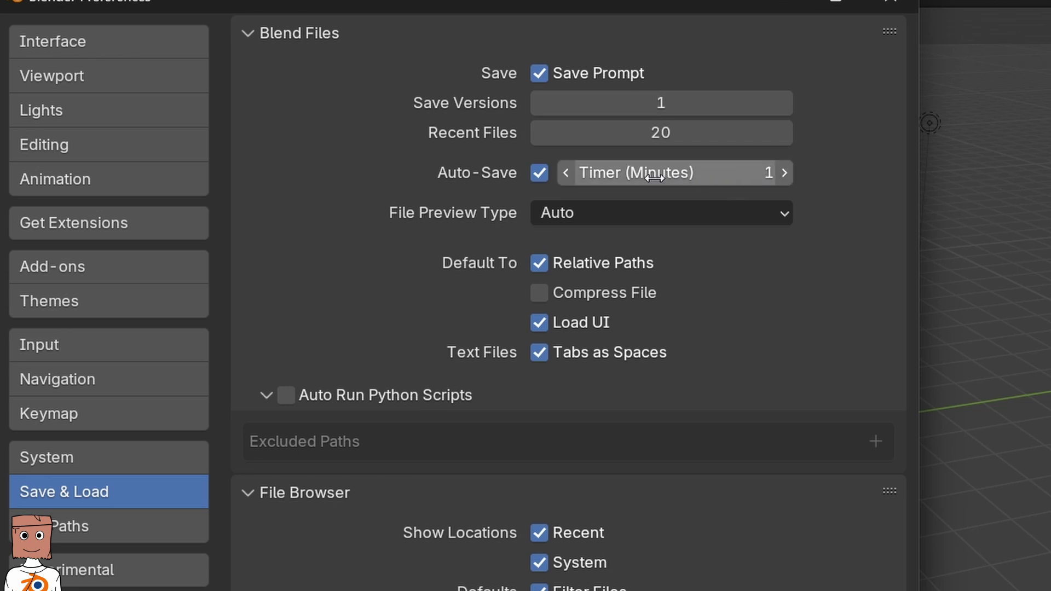
drag(655, 177, 655, 177)
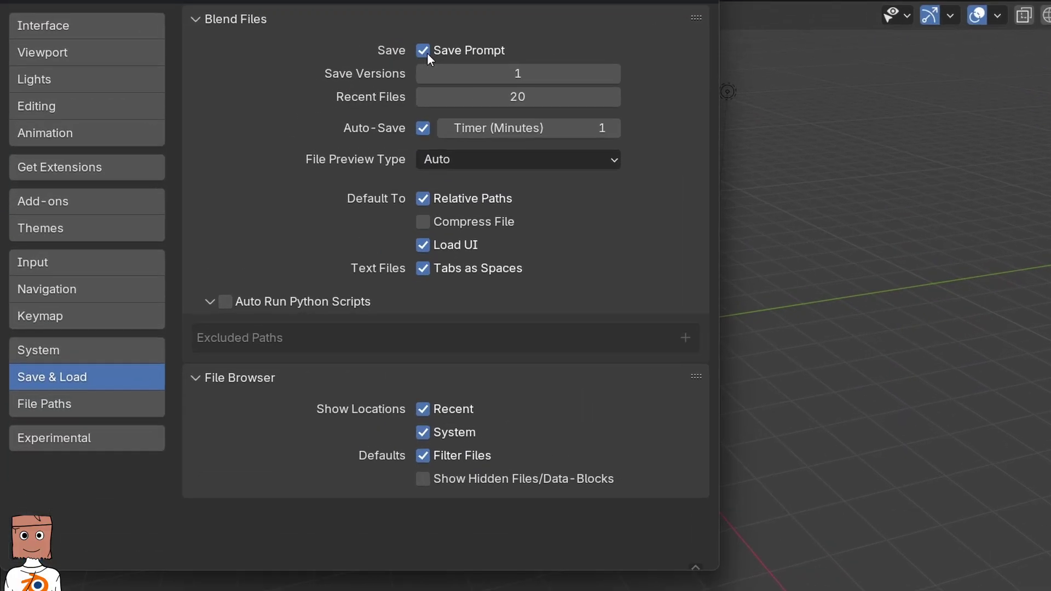
- Switch Save Prompt back on in Save & Load, keeping Auto-Save at 1 minute and Load UI enabled
click(453, 48)
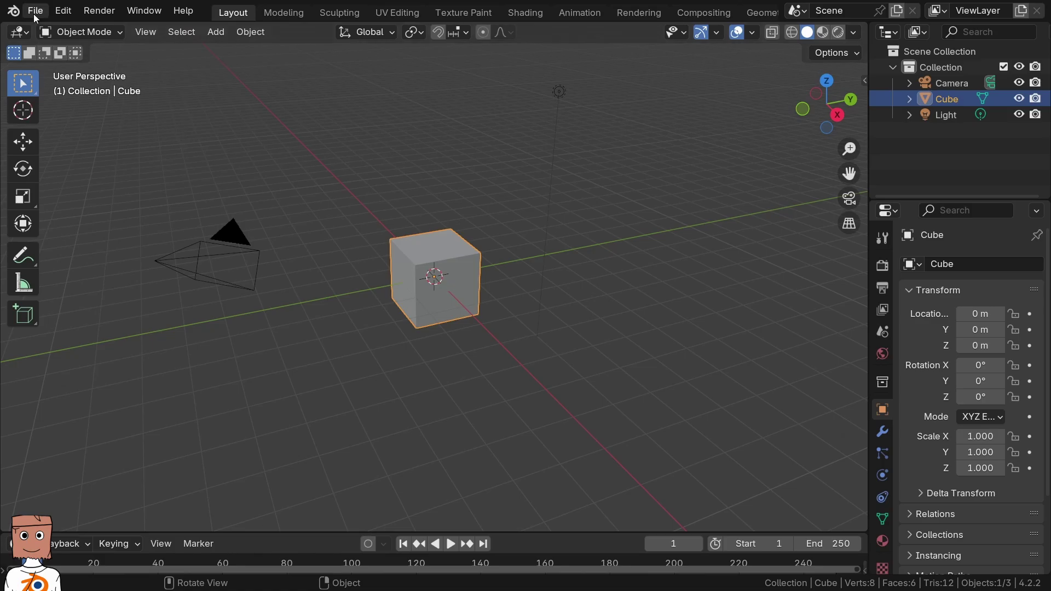
- Open buildify_1.0.blend and inspect its saved multi-viewport layout in rendered shading
click(35, 12)
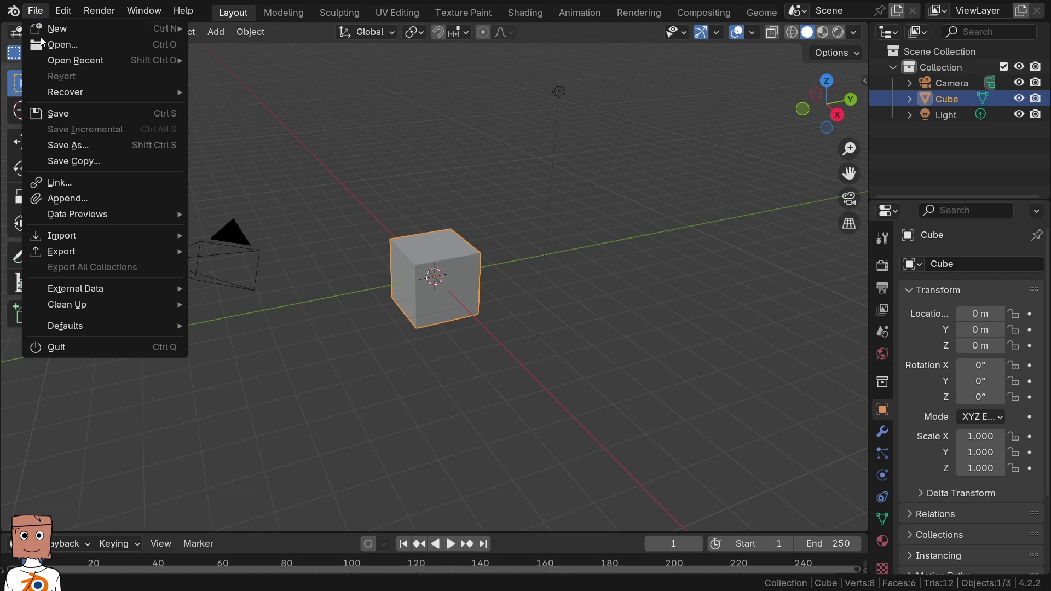
click(44, 45)
double_click(369, 294)
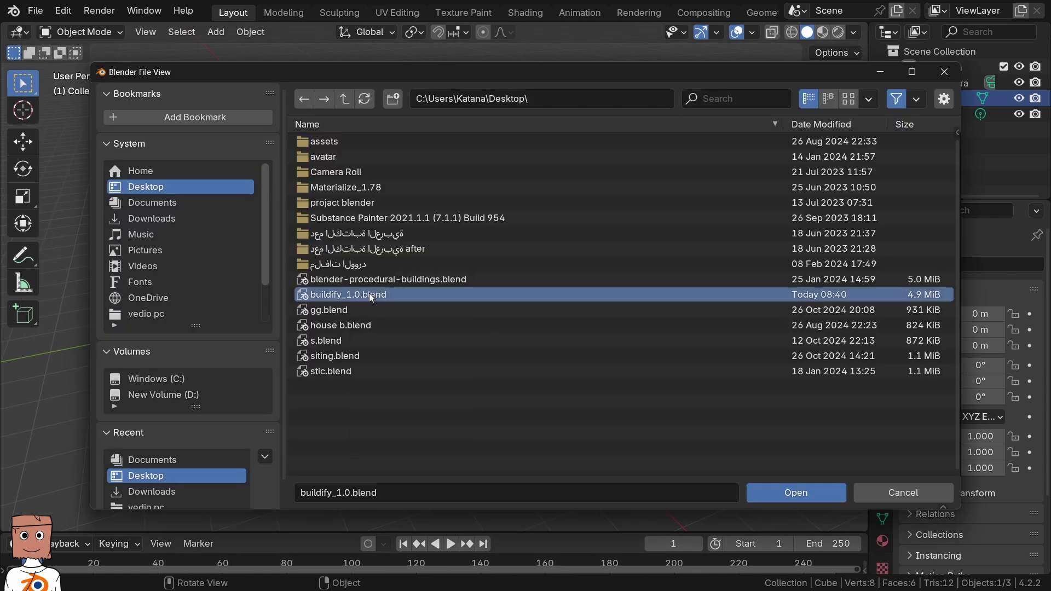
middle_drag(322, 287, 336, 288)
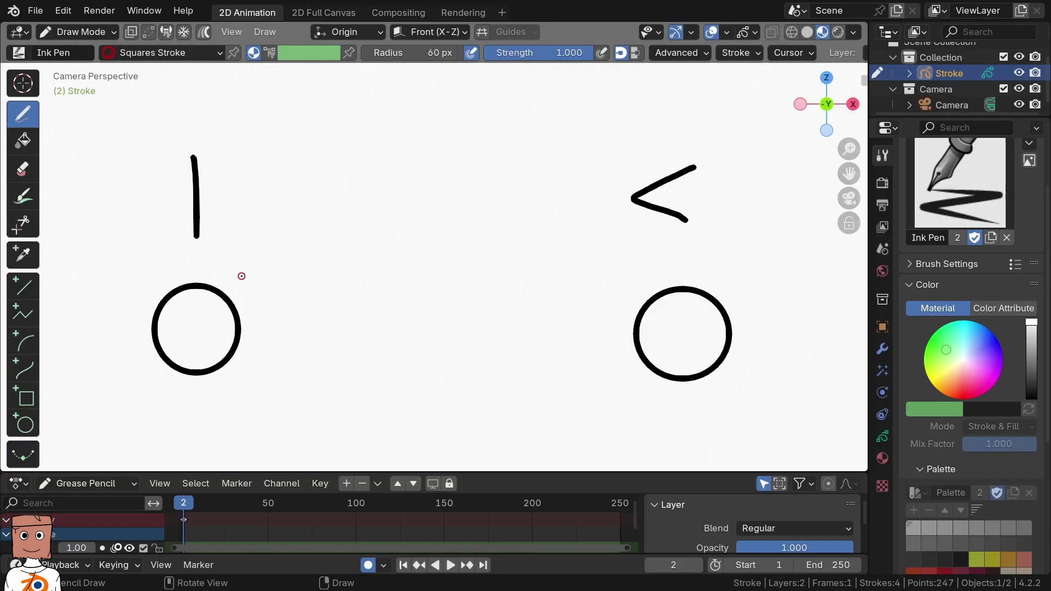
drag(242, 276, 534, 238)
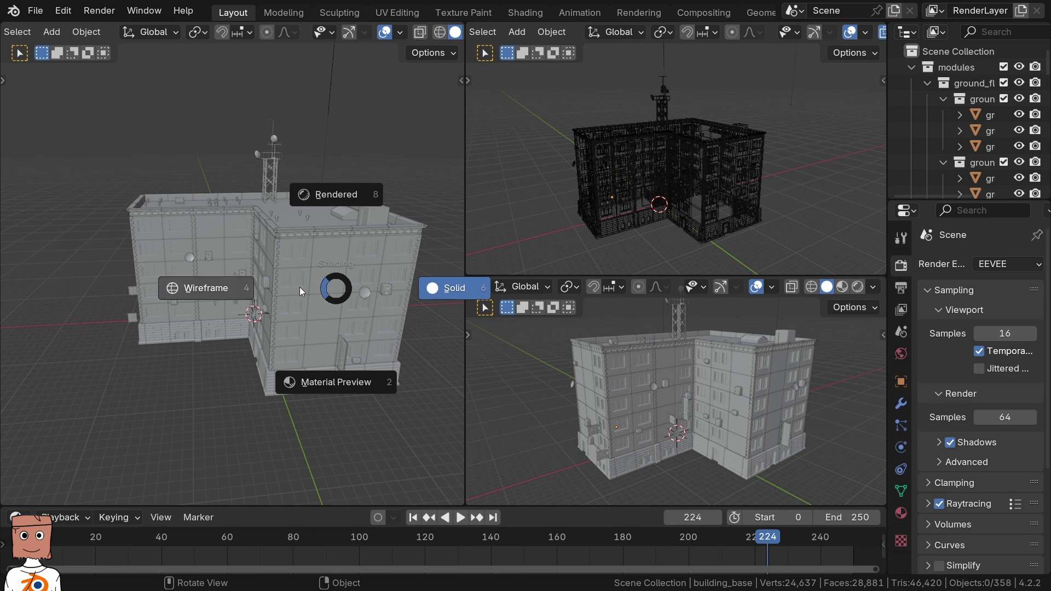
click(322, 206)
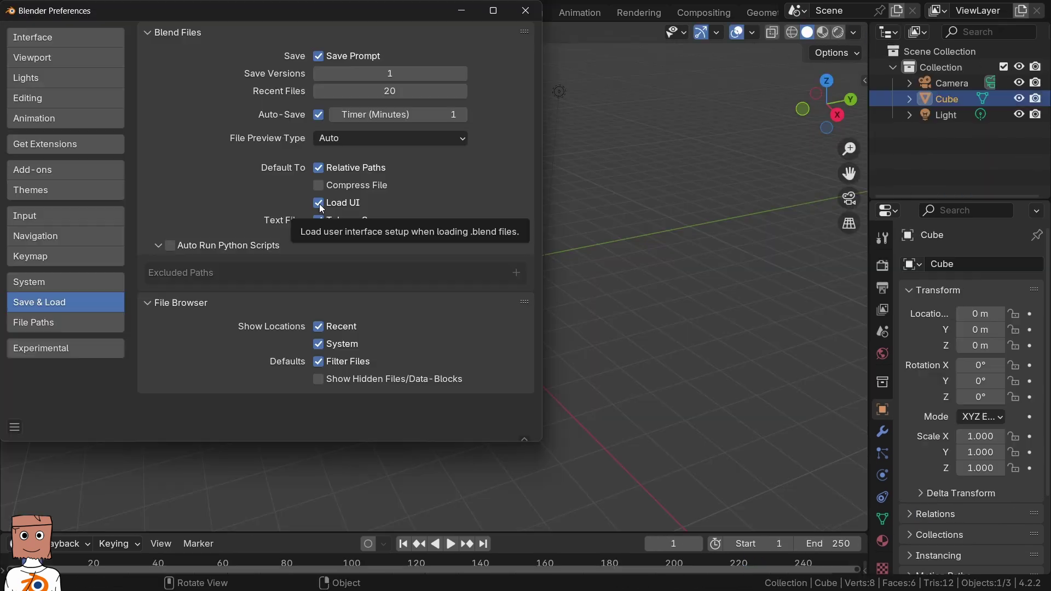
- Turn off Load UI and reopen buildify_1.0.blend without its saved interface layout
click(318, 203)
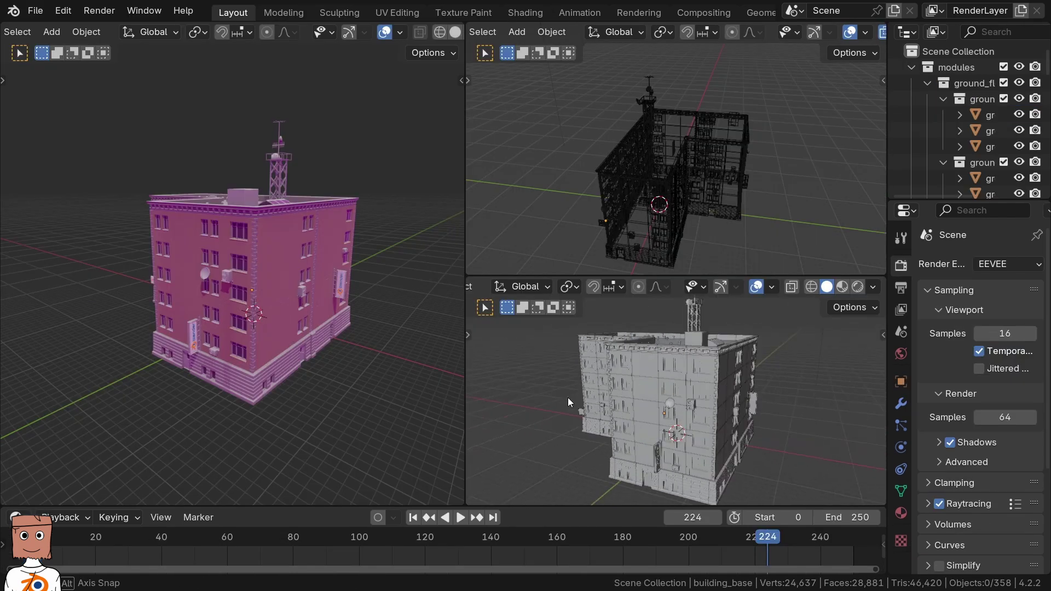
middle_drag(568, 398, 475, 373)
mouse_move(416, 356)
middle_down()
mouse_move(258, 320)
mouse_move(405, 322)
mouse_move(16, 324)
middle_up()
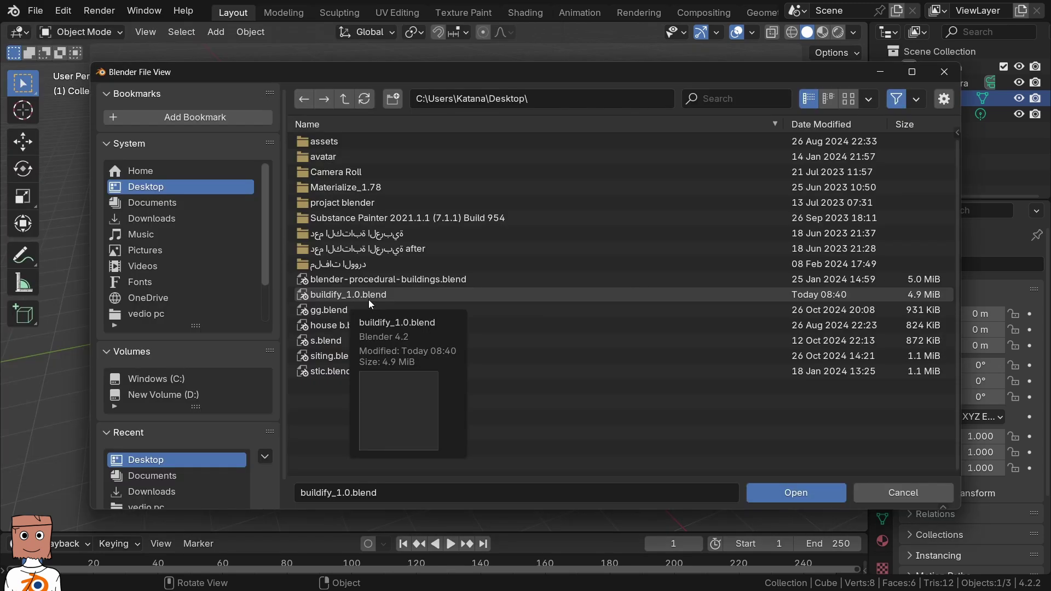
double_click(370, 298)
scroll(372, 300, down, 5)
scroll(386, 304, down, 5)
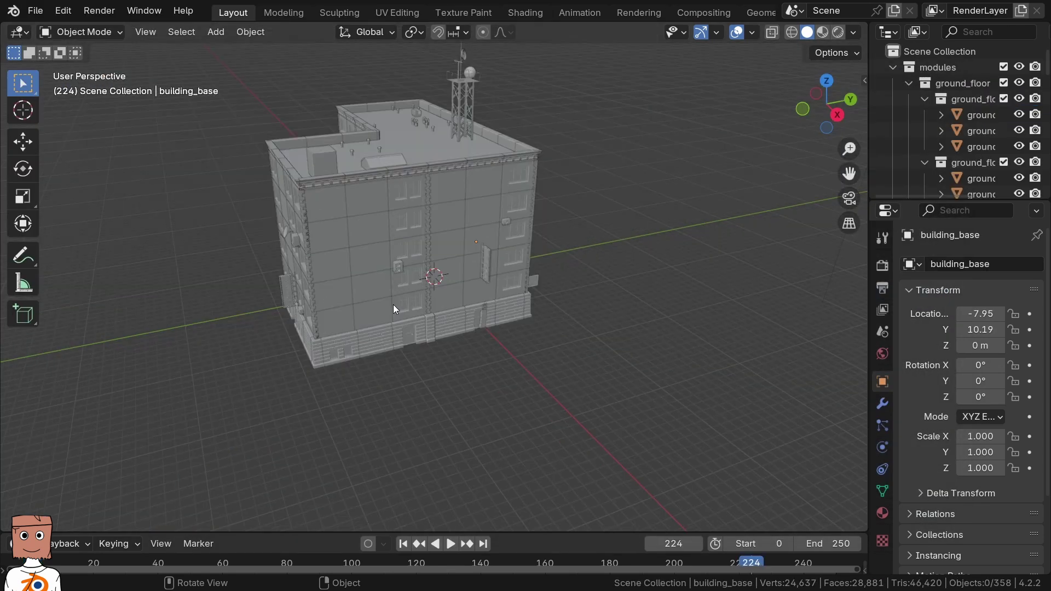
middle_drag(393, 305, 533, 309)
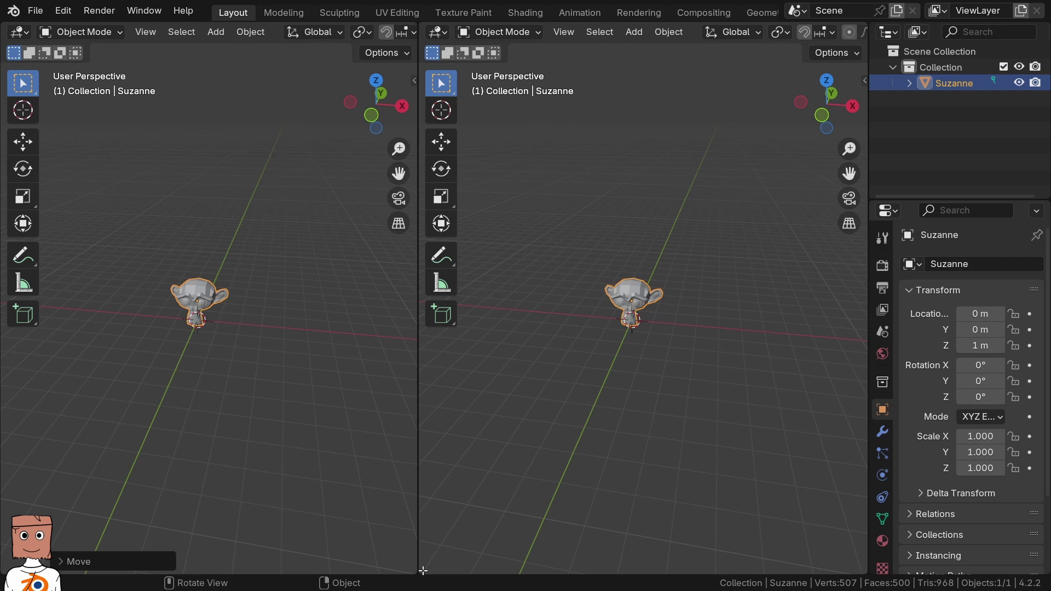
- Split the right viewport into two stacked views and frame Suzanne in every view
drag(423, 570, 543, 270)
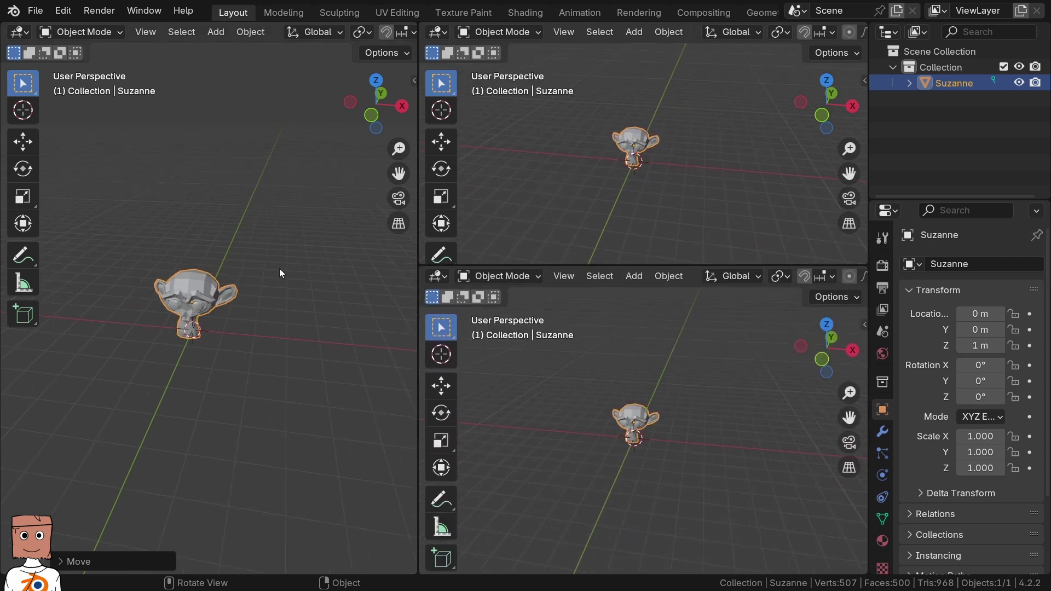
key(grave)
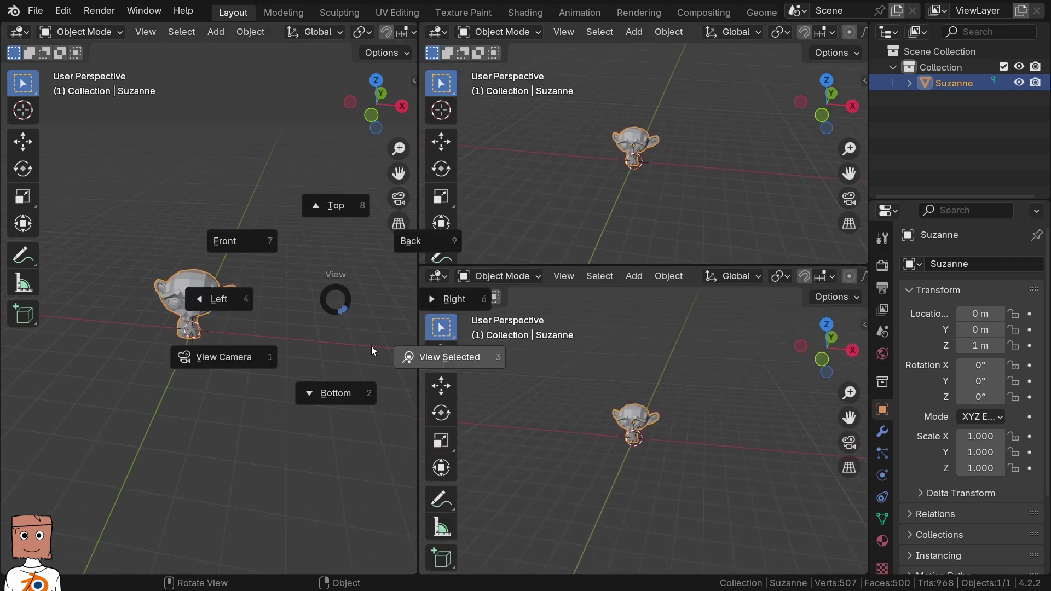
click(400, 375)
key(grave)
click(735, 241)
- Save the scene as 55.blend and reopen it with its three-viewport layout
click(35, 11)
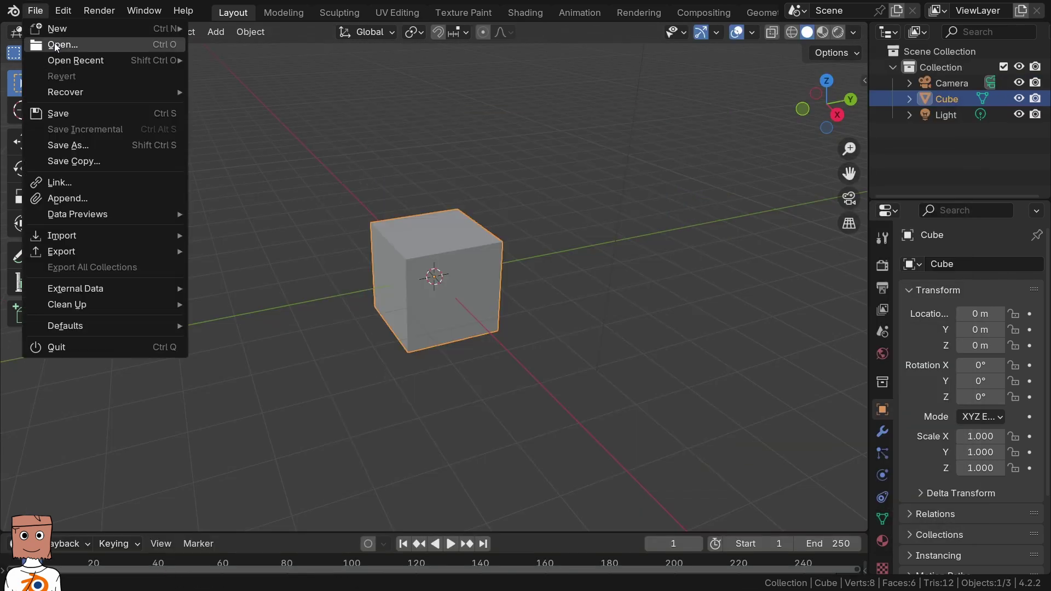
click(54, 43)
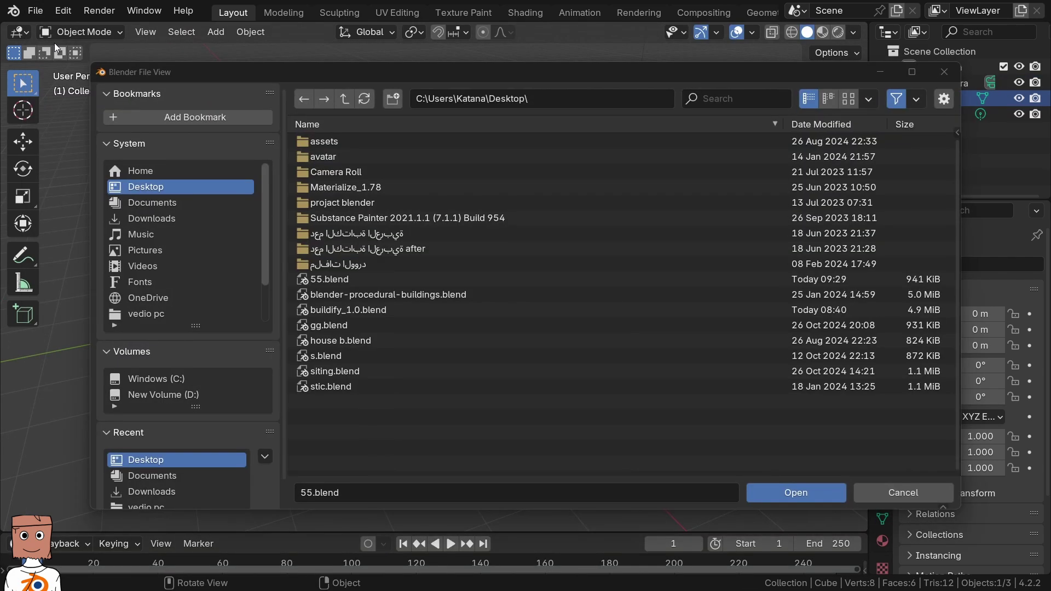
double_click(314, 276)
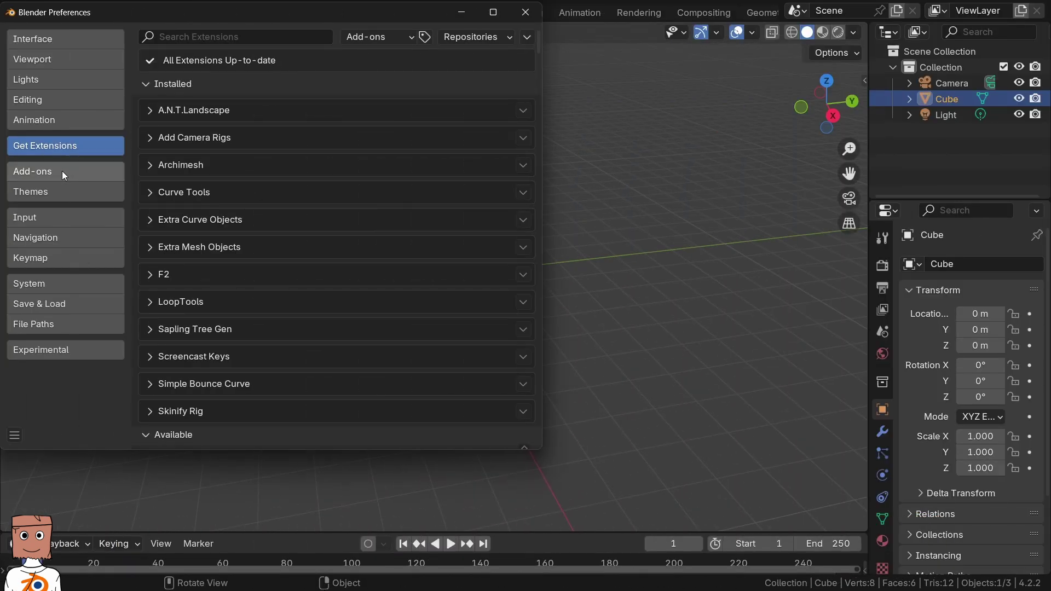
- Show the Add-ons list to review enabled add-ons such as A.N.T.Landscape, Archimesh and LoopTools
click(61, 170)
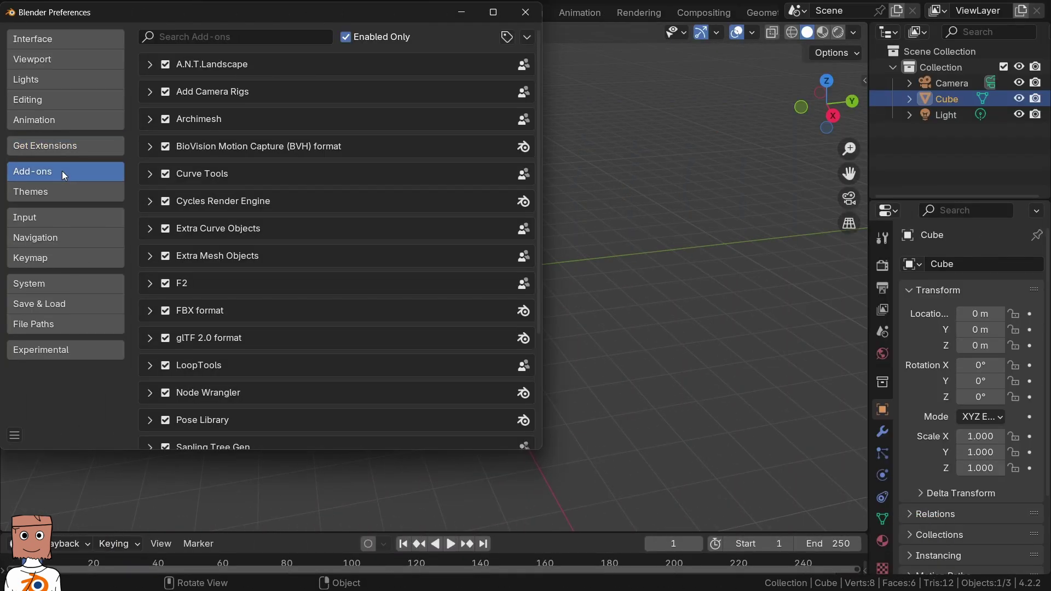
click(68, 150)
click(63, 172)
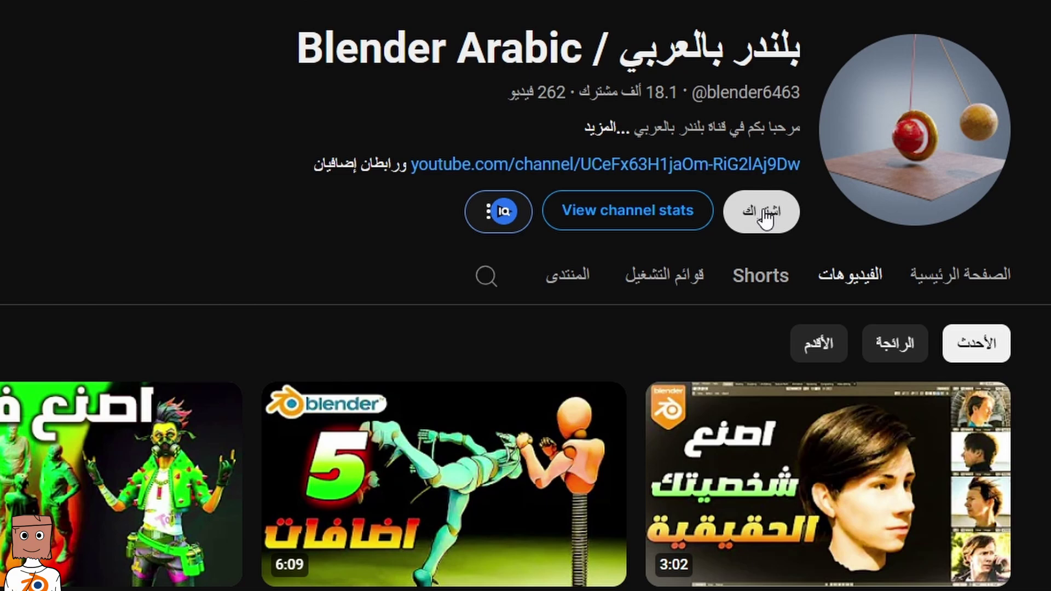
- Subscribe to the Blender Arabic channel and like the video
click(767, 217)
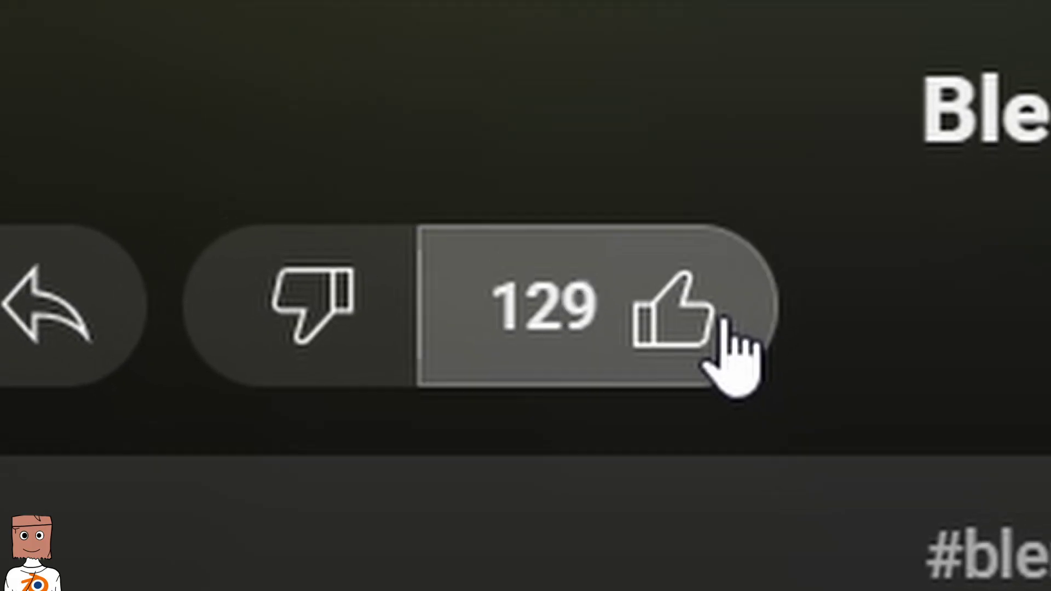
click(640, 378)
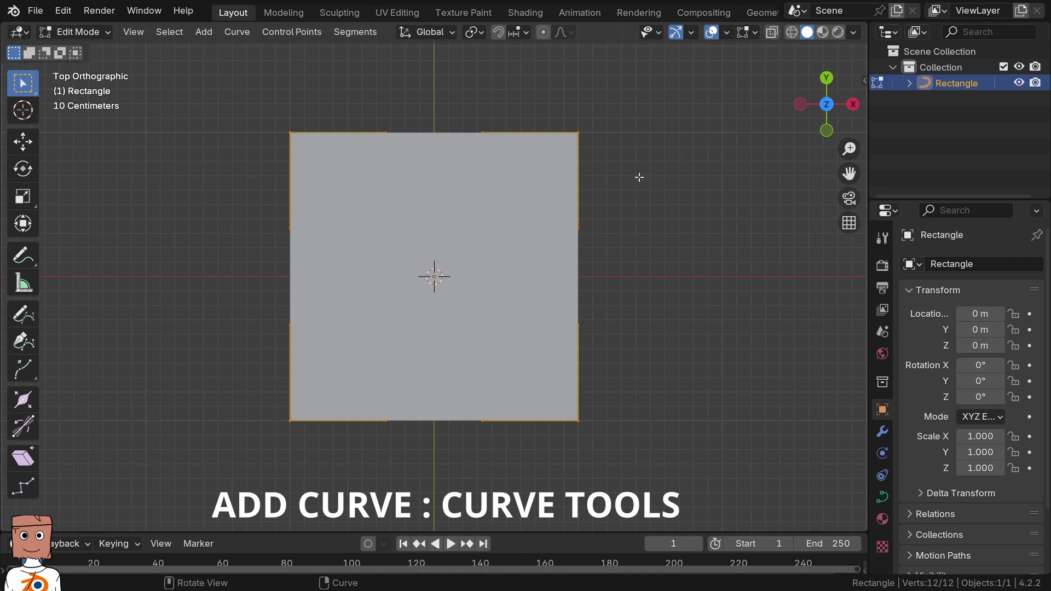
- Chamfer the Rectangle curve's corners with a 1.1 m Fillet radius
right_click(640, 176)
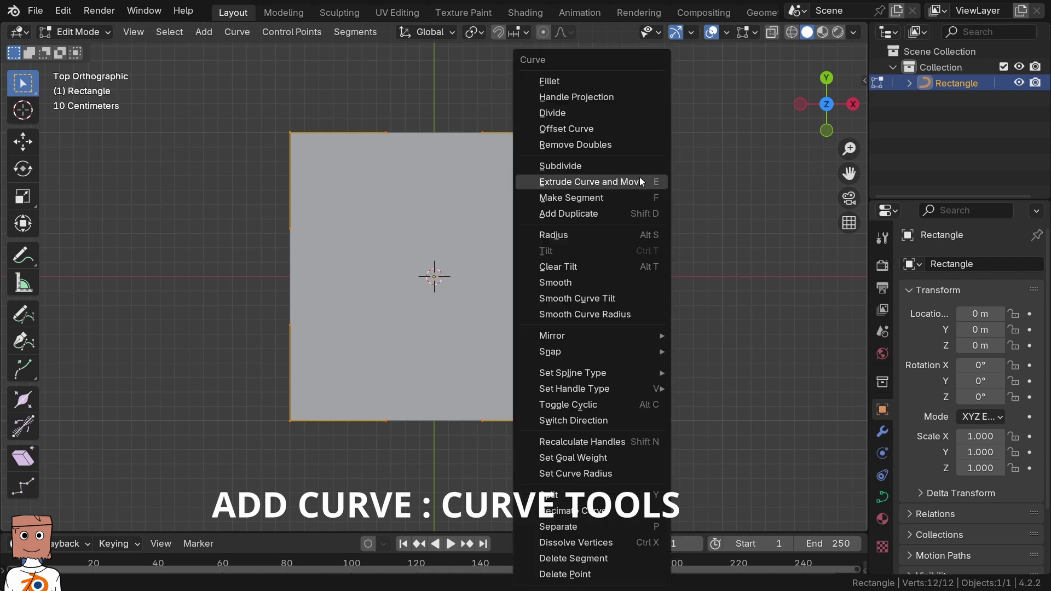
click(596, 84)
click(59, 526)
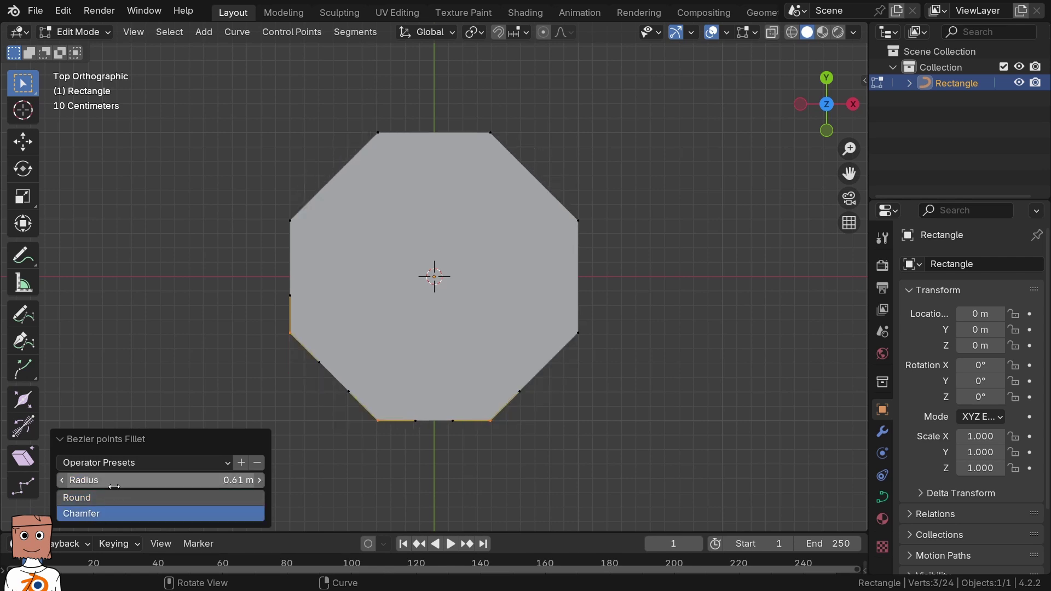
mouse_move(120, 481)
mouse_down()
mouse_move(148, 482)
mouse_move(126, 480)
mouse_up()
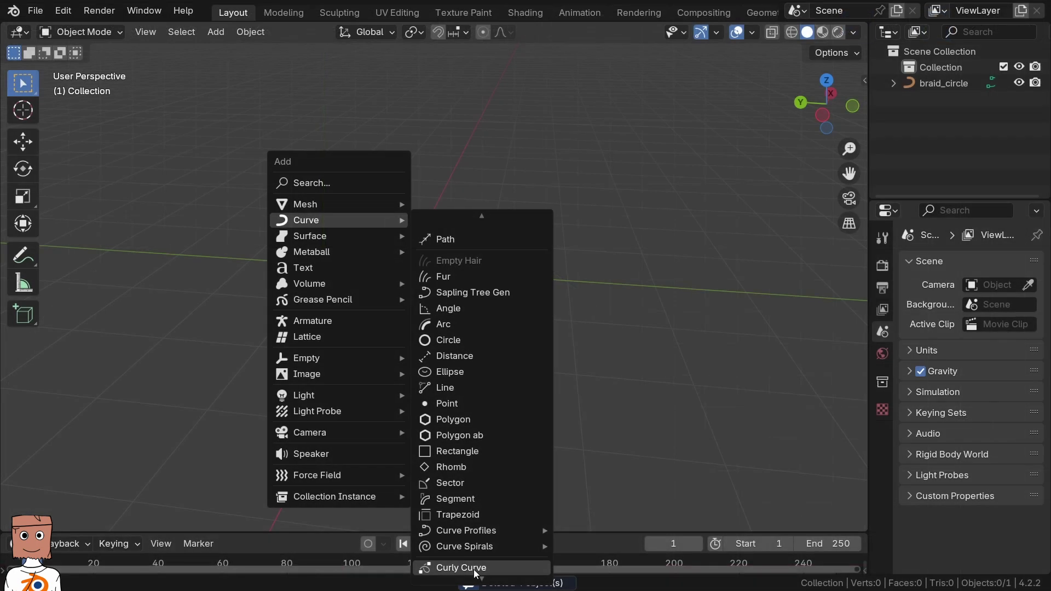
- Add a torus knot curve with 6 revolutions, 17 spins and thicker tubes
click(608, 488)
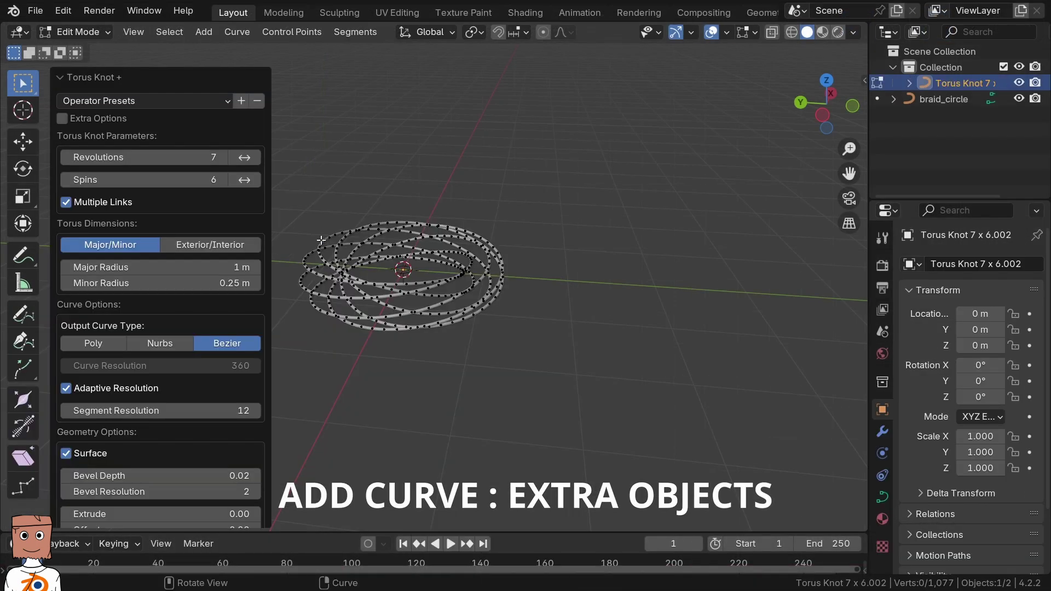
mouse_move(159, 155)
mouse_down()
mouse_move(143, 155)
mouse_move(143, 179)
mouse_up()
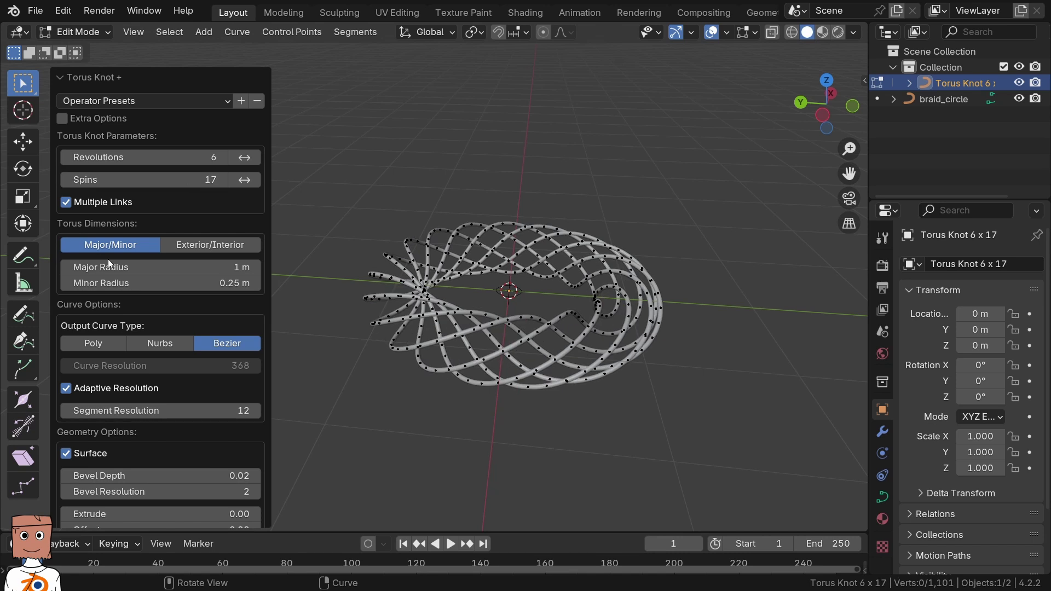
drag(120, 268, 104, 284)
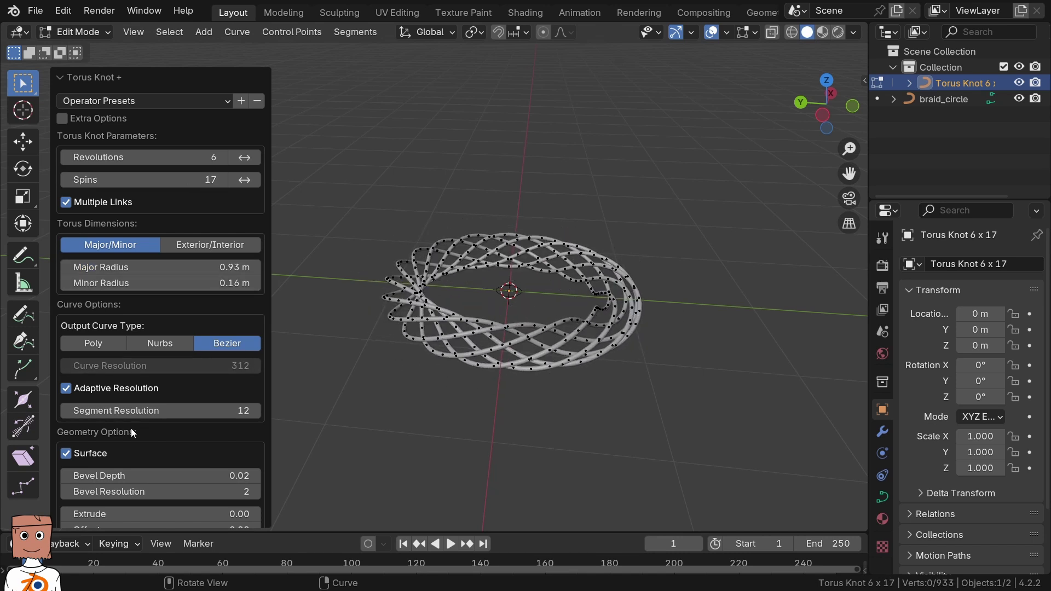
mouse_move(153, 475)
mouse_down()
mouse_move(180, 476)
mouse_move(139, 476)
mouse_up()
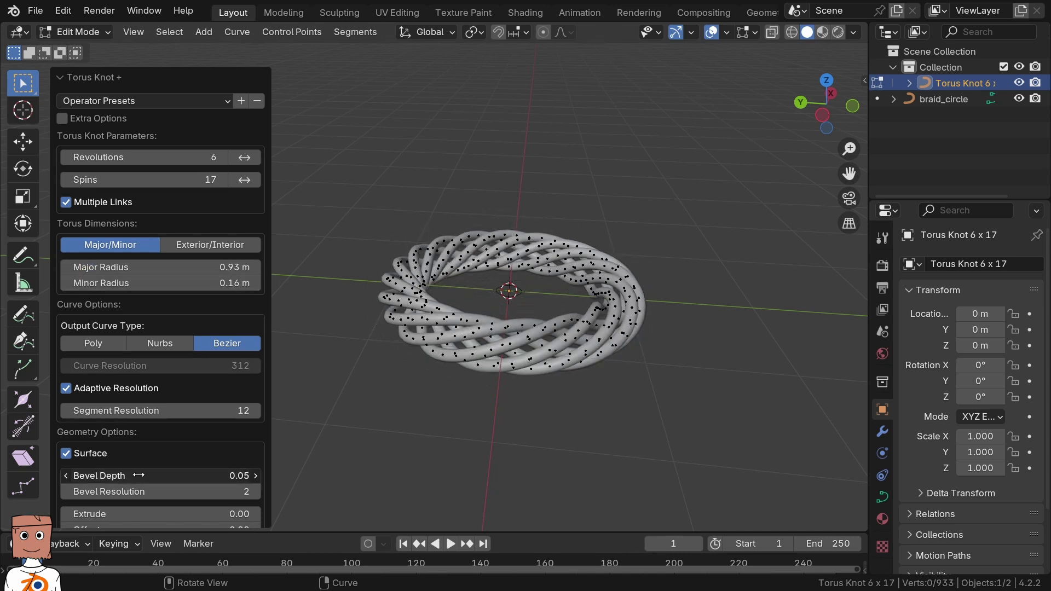
- Apply torus knot presets: 7x6, coloured 9x9, braided coil, slinky and snowflake
click(148, 100)
click(132, 141)
click(168, 101)
click(109, 156)
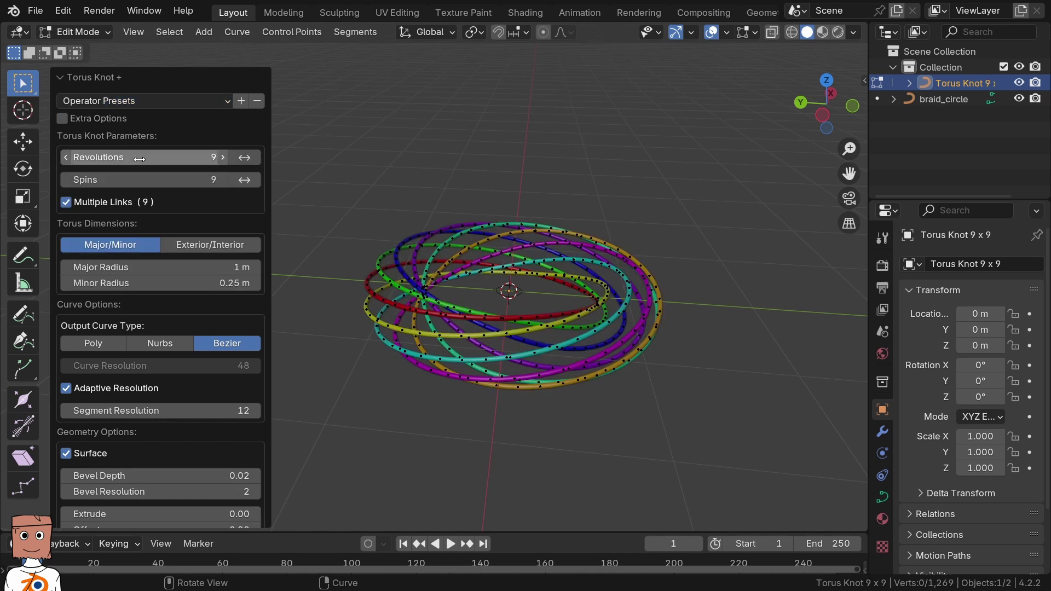
click(137, 101)
click(135, 187)
click(159, 100)
click(127, 219)
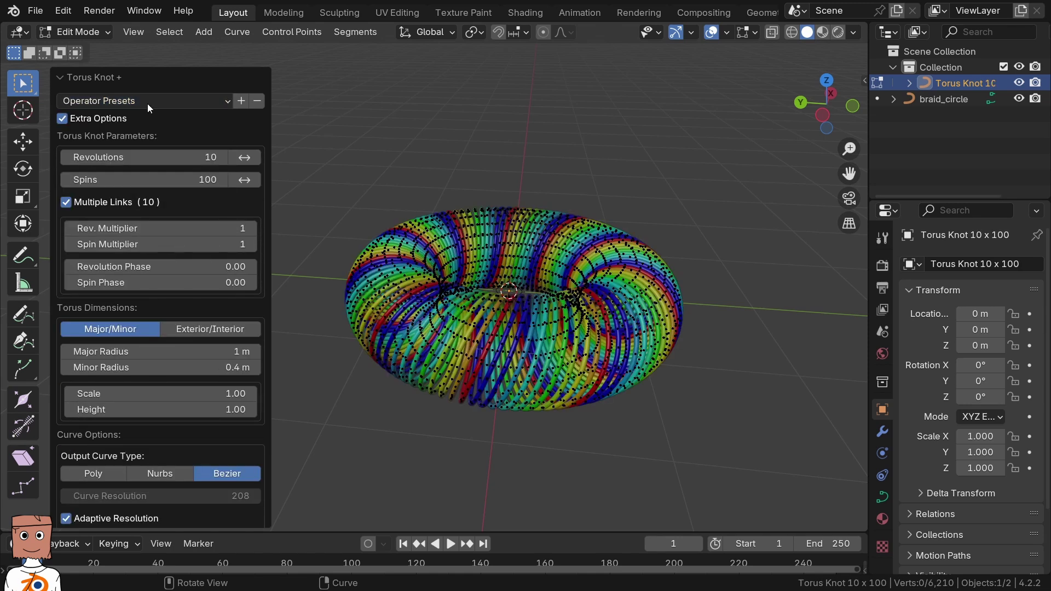
click(147, 100)
click(124, 235)
key(shift+a)
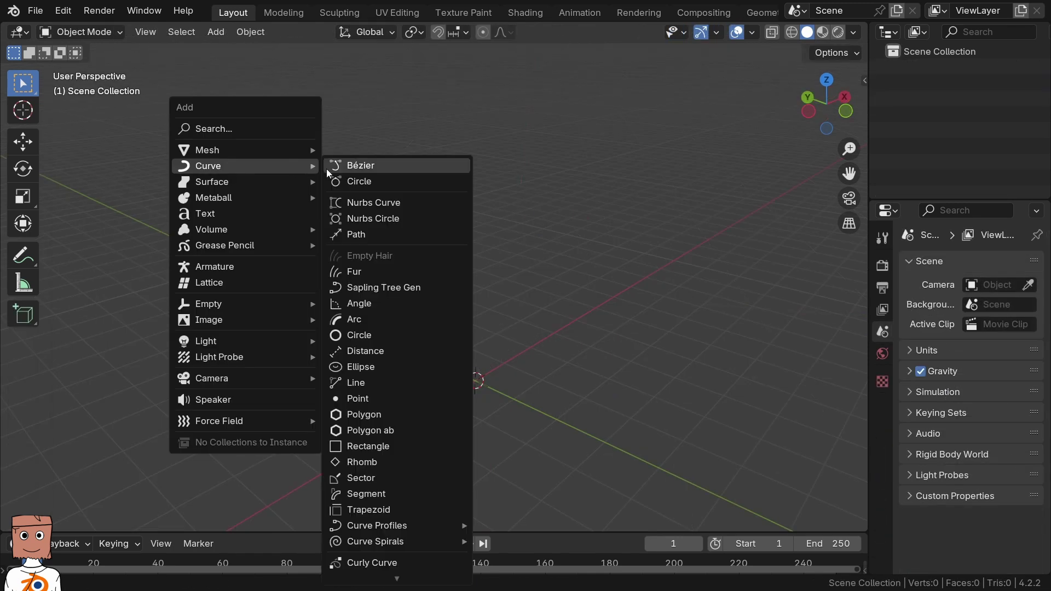
- Add a Sapling tree at the origin and load the willow preset
click(385, 288)
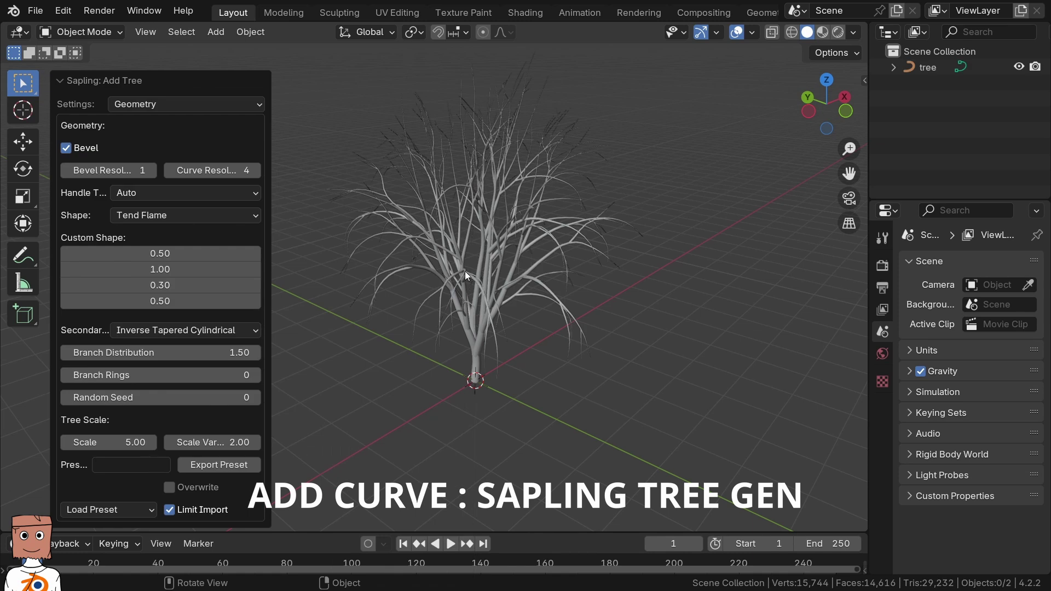
mouse_move(441, 281)
middle_down()
mouse_move(370, 261)
mouse_move(433, 255)
middle_up()
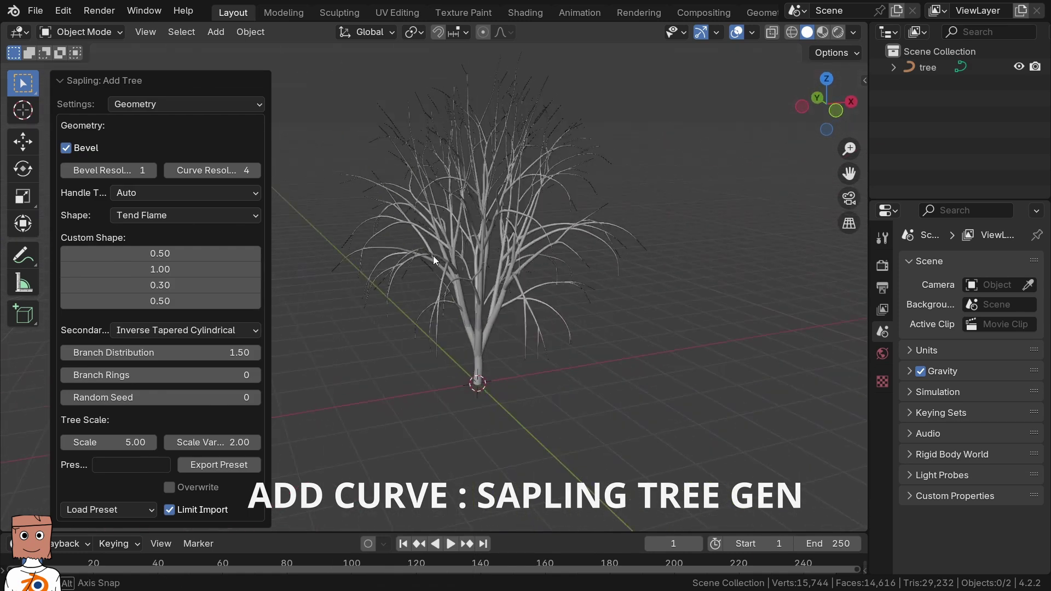
click(108, 510)
click(96, 493)
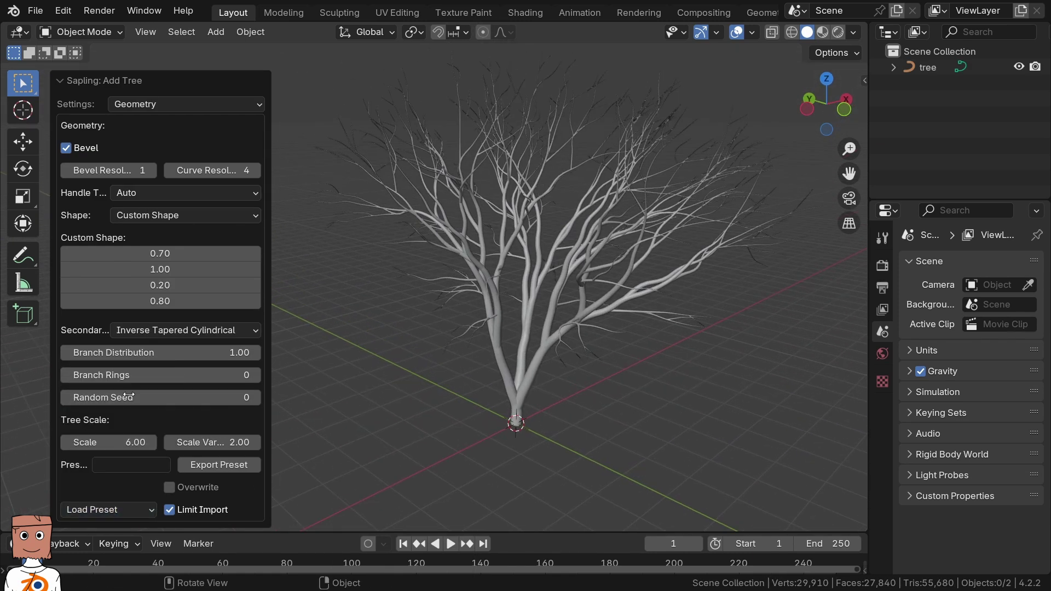
click(95, 490)
- Load the small_pine preset, reshape it into a larger Tend Flame tree, and play the animation
click(108, 510)
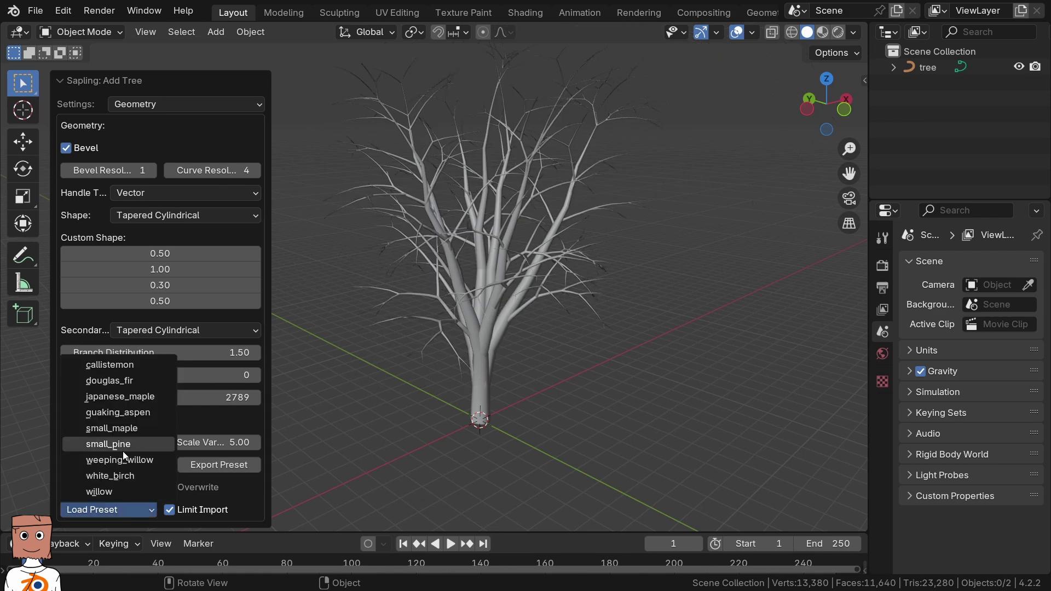
click(120, 445)
shift+middle_drag(511, 207, 317, 395)
key(space)
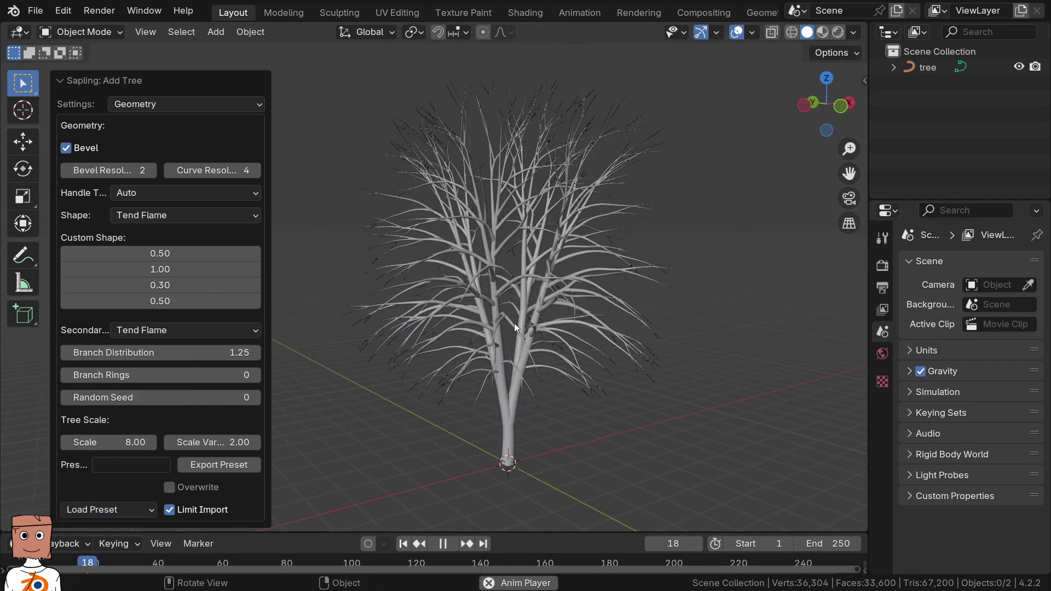
middle_drag(444, 265, 488, 234)
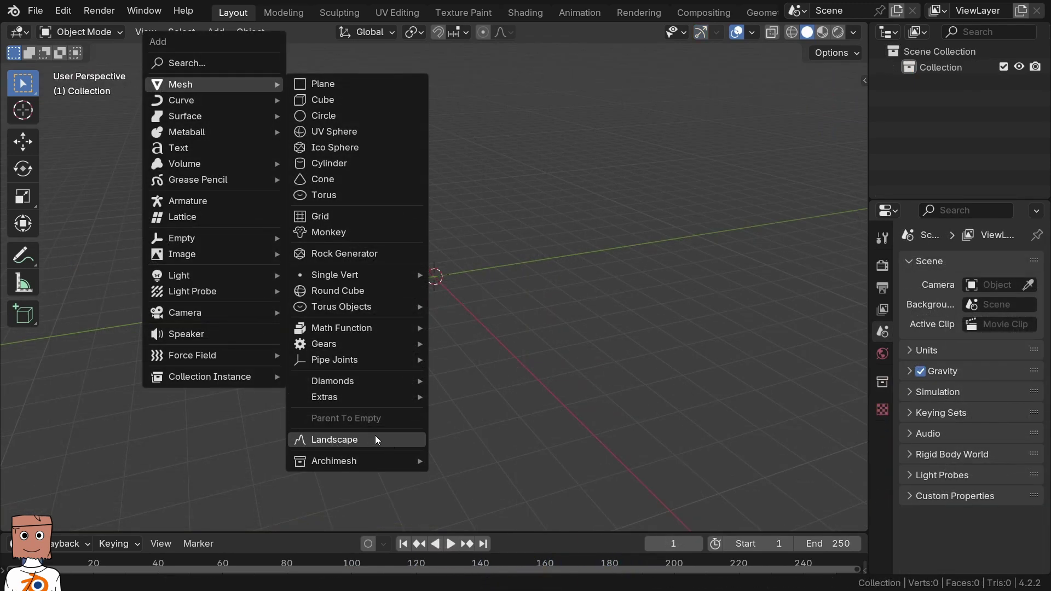
- Add an A.N.T. Landscape terrain and switch it to a cliff-shaped mountain preset
click(378, 438)
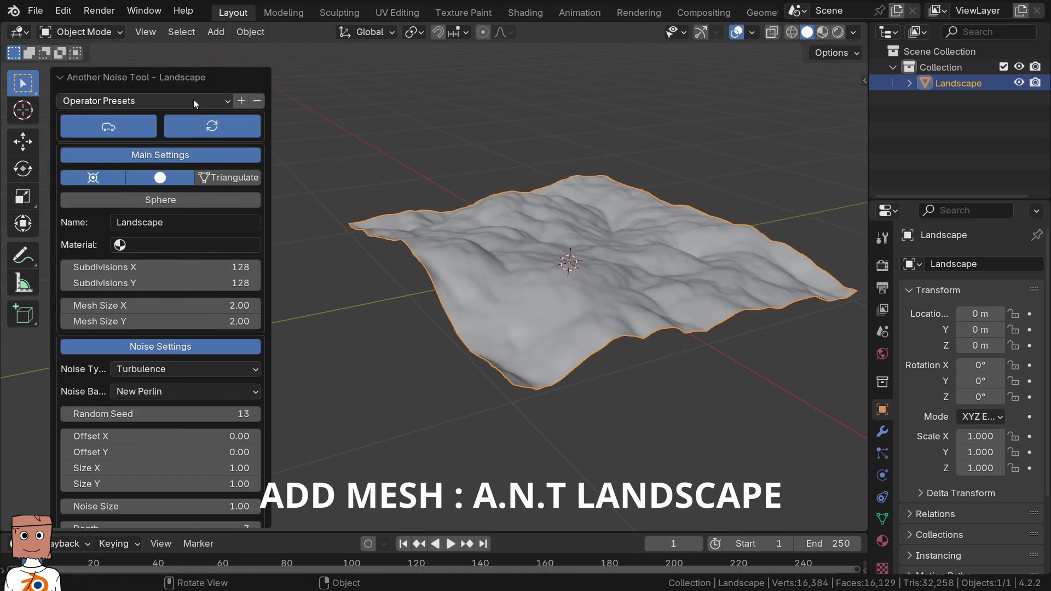
click(193, 101)
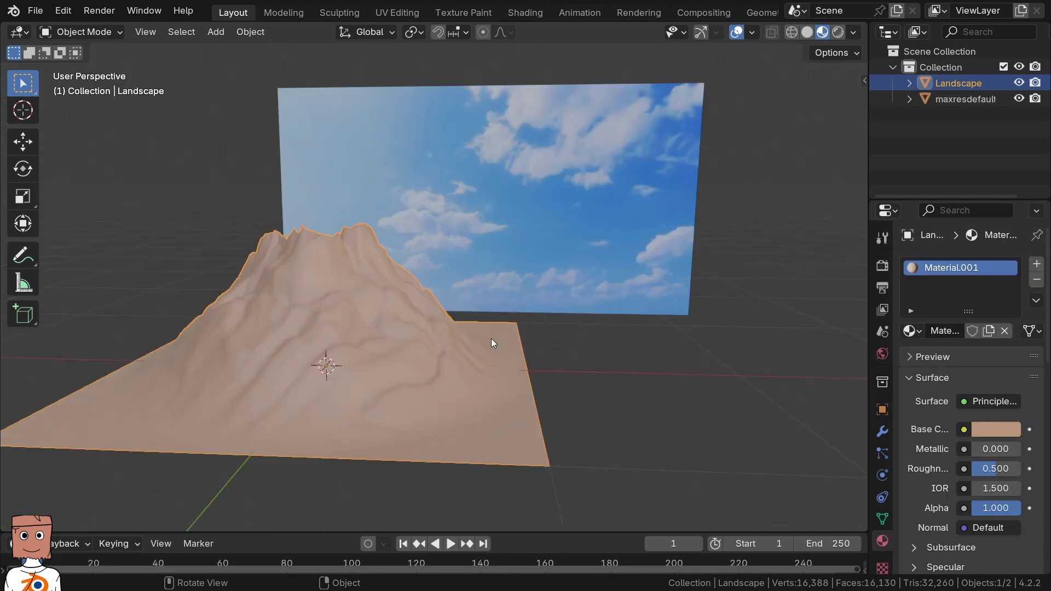
key(alt+a)
mouse_move(491, 339)
middle_down()
mouse_move(524, 392)
mouse_move(459, 410)
middle_up()
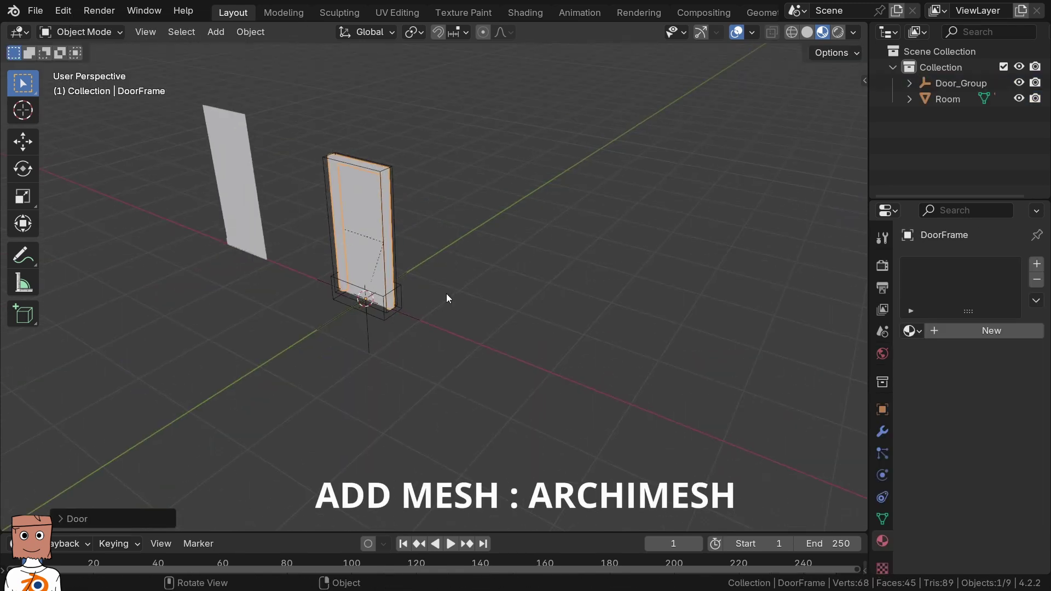
- Add an Archimesh rail window at X -3, a panel window at X 3, and shelves
key(shift+a)
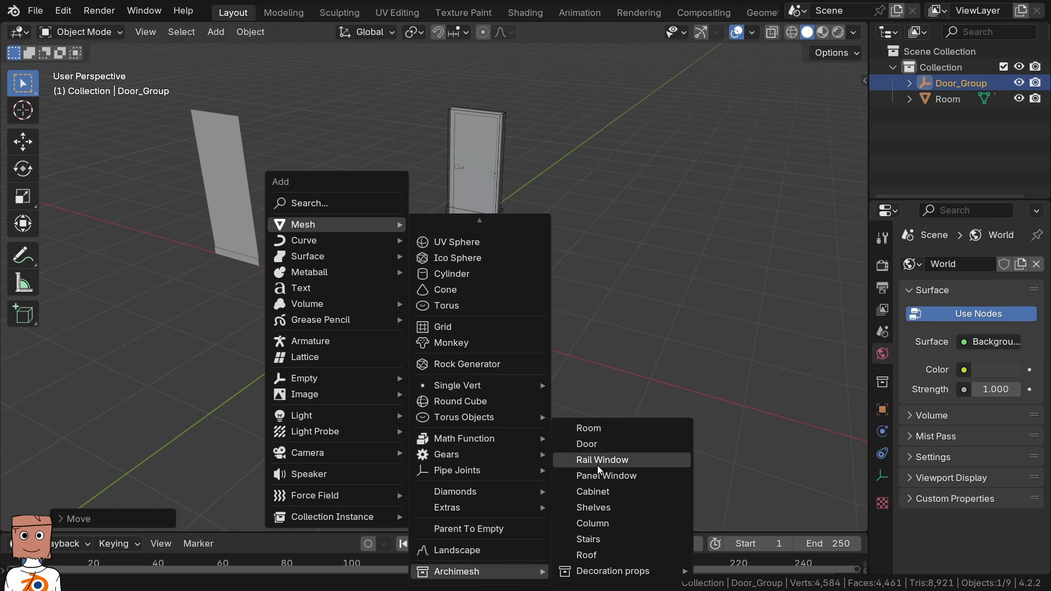
click(608, 462)
text(gx-3)
key(Return)
key(shift+a)
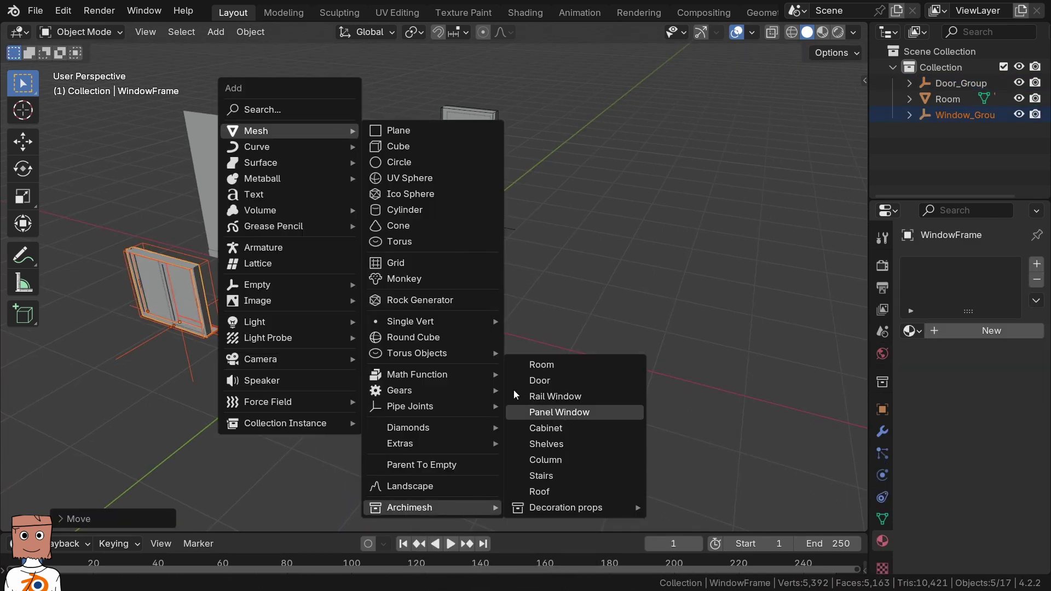
click(540, 412)
text(gx3)
key(Return)
key(shift+a)
click(680, 506)
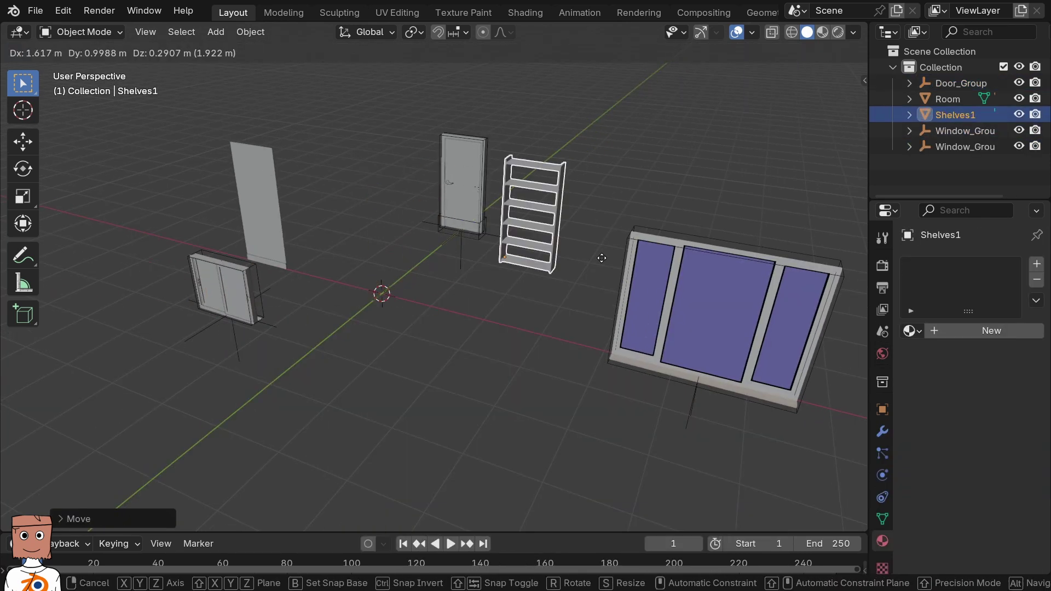
- Add Archimesh stairs and a roof, place the roof below the stairs, and orbit to review them
key(shift+a)
click(550, 445)
key(g)
key(shift+a)
click(548, 460)
key(g)
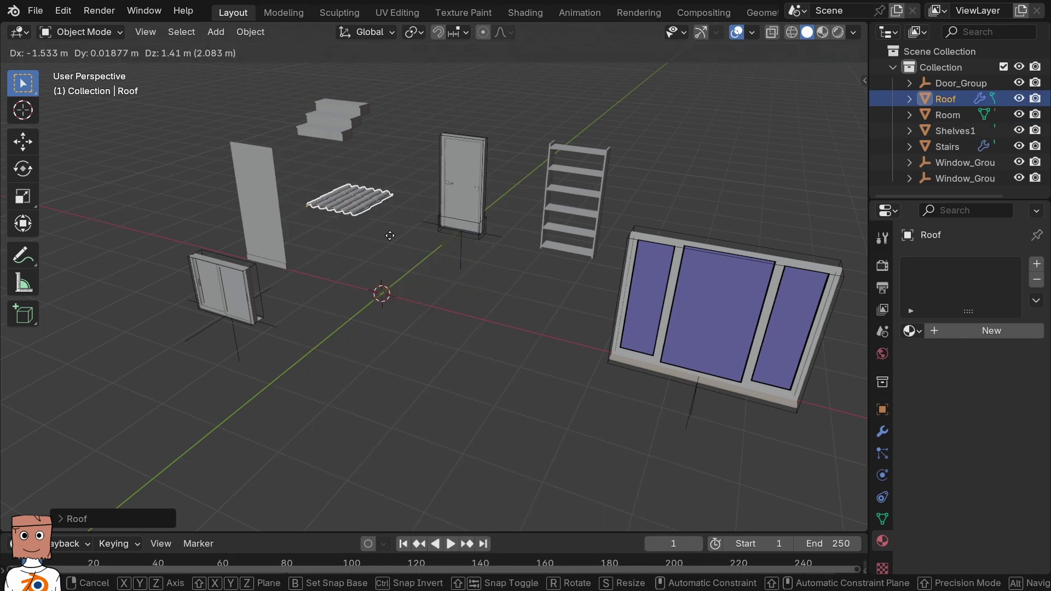
middle_drag(471, 318, 482, 303)
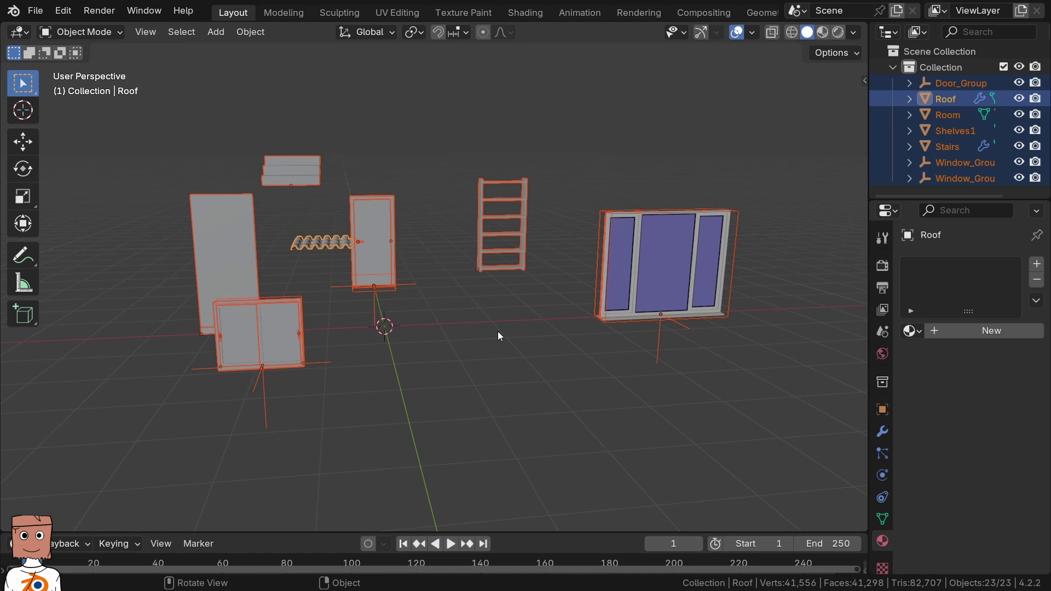
middle_drag(499, 332, 542, 371)
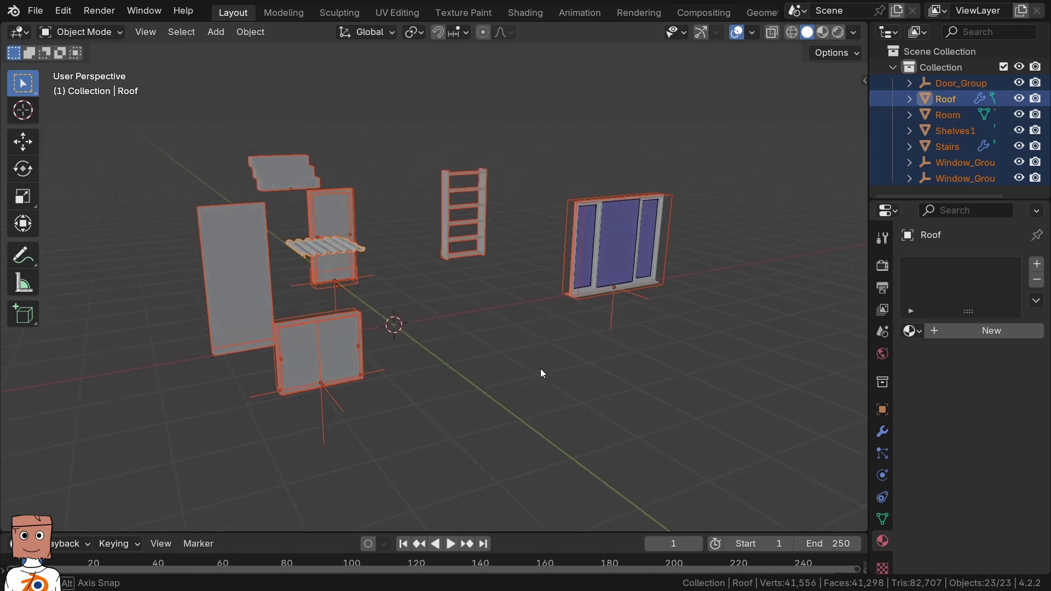
middle_drag(488, 350, 420, 361)
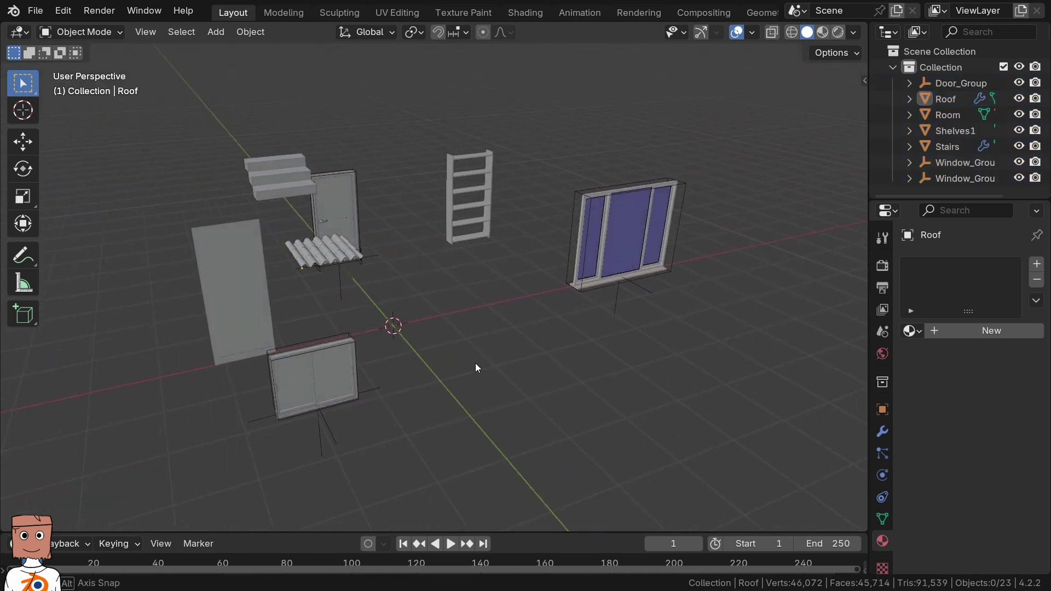
middle_drag(420, 362, 322, 348)
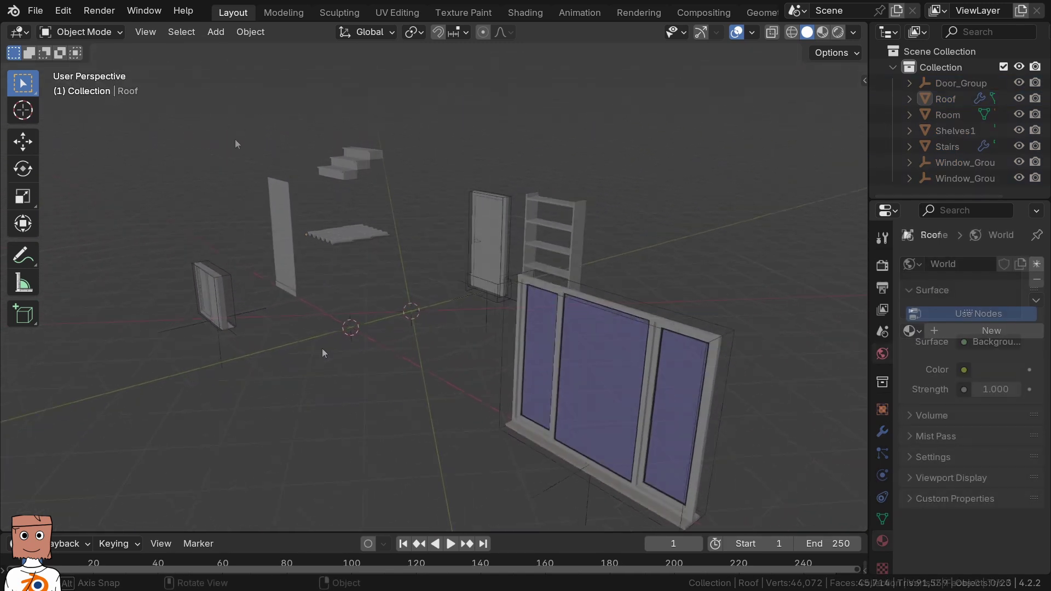
key(shift+a)
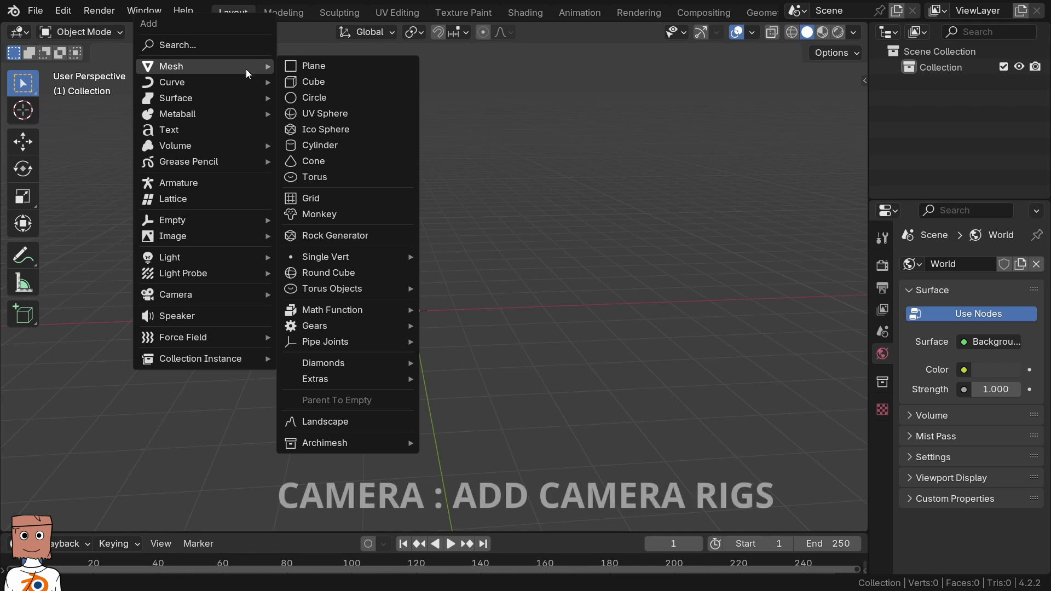
mouse_move(176, 294)
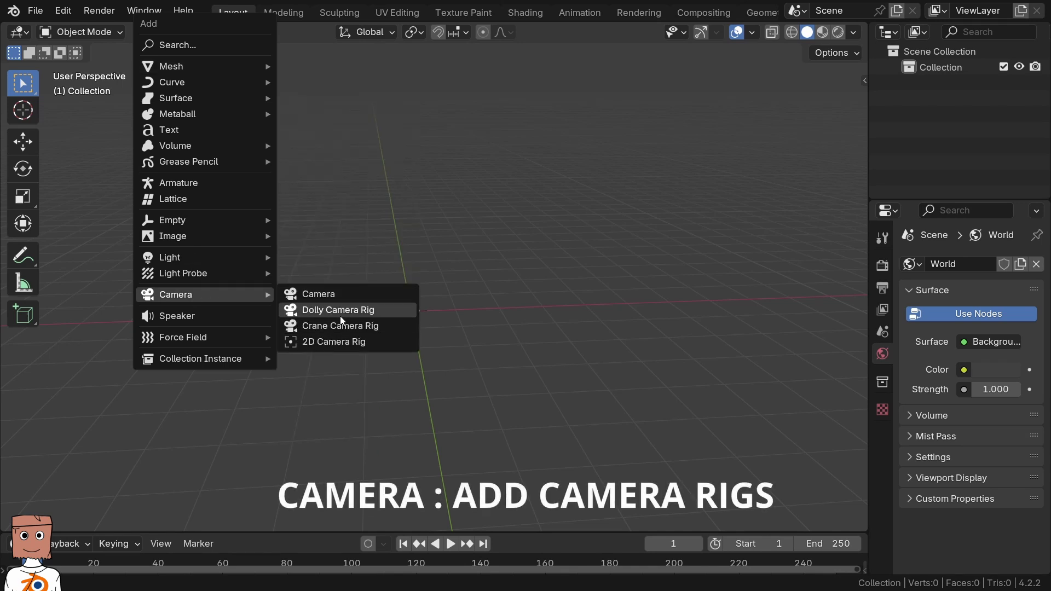
- Add the Dolly and Crane camera rigs and move the crane's Aim target to a new position
click(352, 310)
key(g)
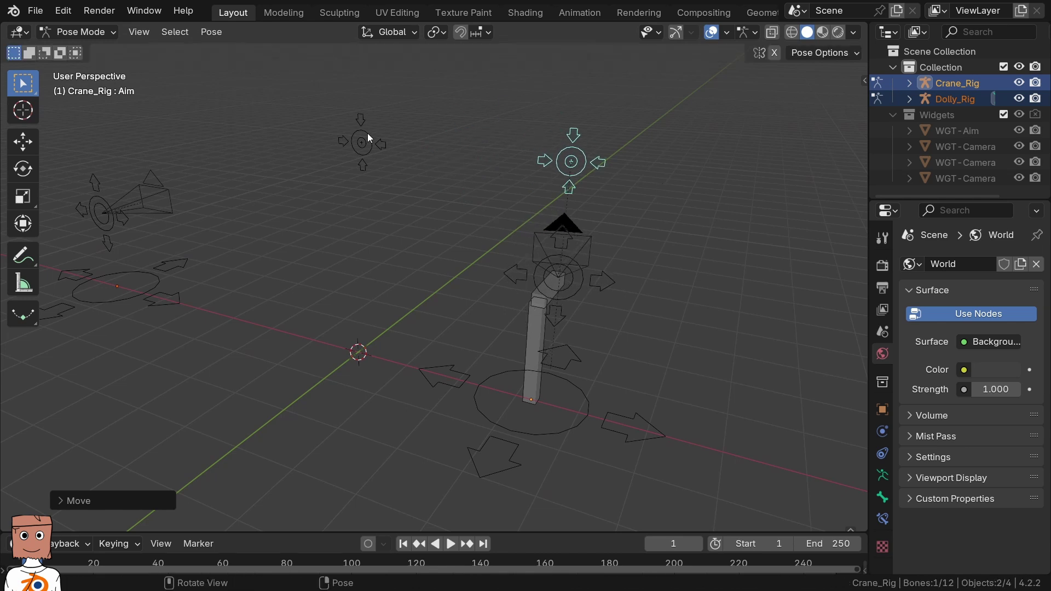
click(431, 185)
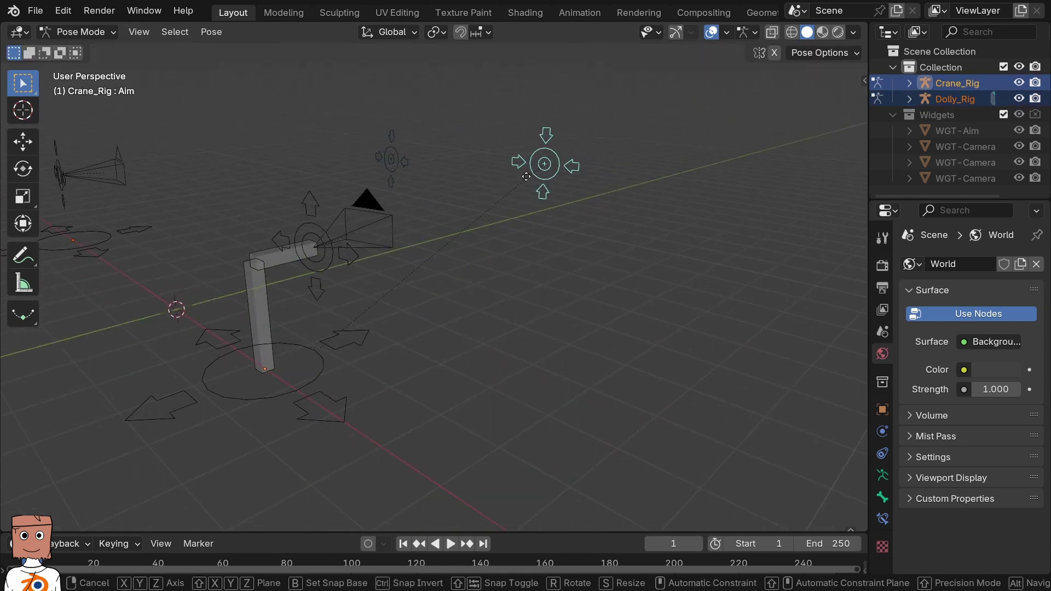
click(490, 205)
mouse_move(385, 212)
middle_down()
mouse_move(530, 217)
mouse_move(509, 212)
middle_up()
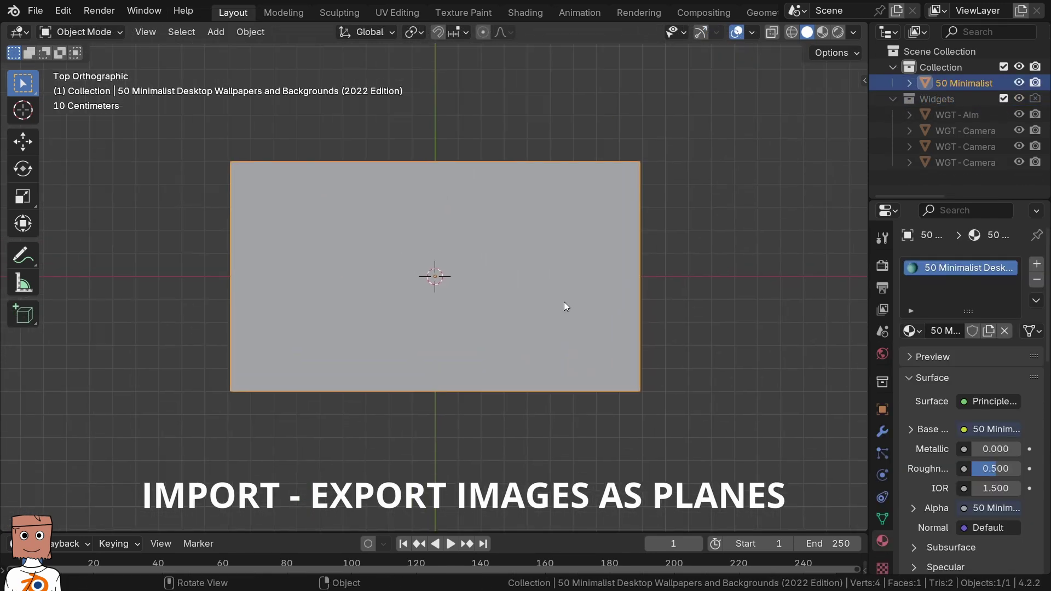
- Show the wallpaper texture, subdivide the image plane and push the middle-right vertex outward
key(z)
click(571, 403)
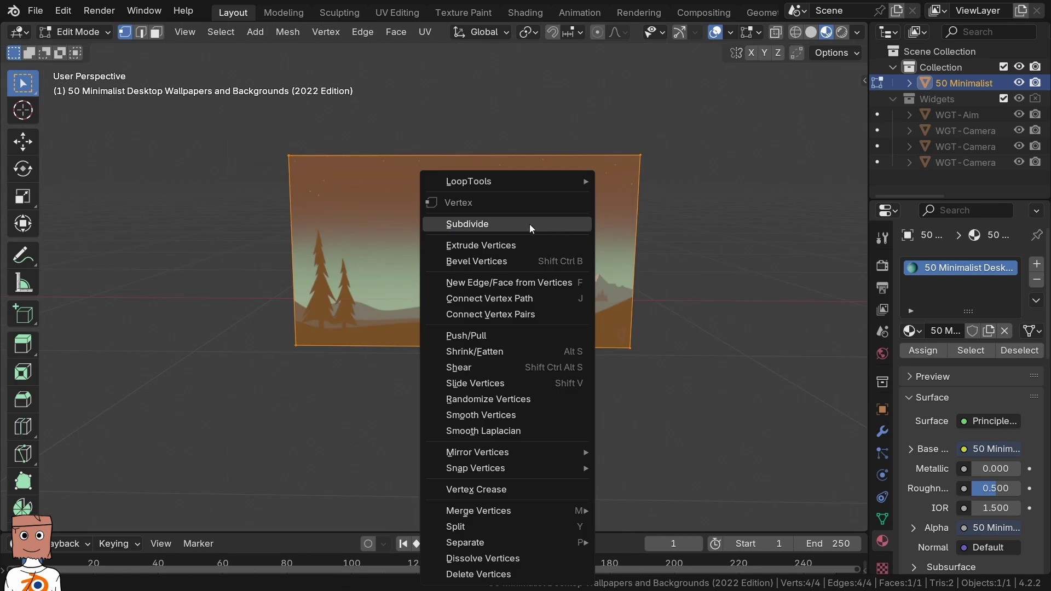
click(530, 225)
click(487, 255)
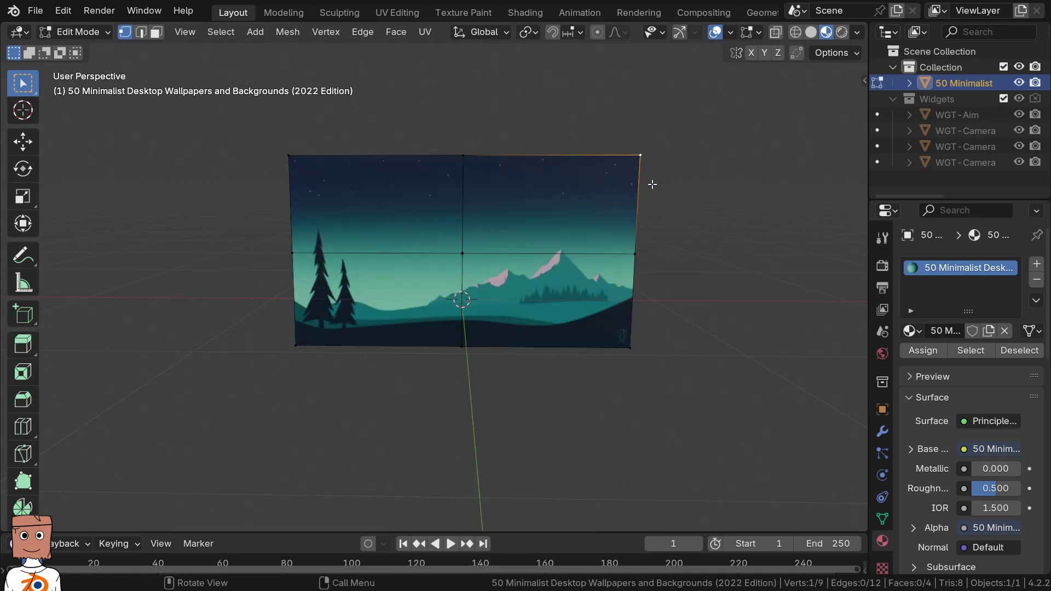
right_click(711, 144)
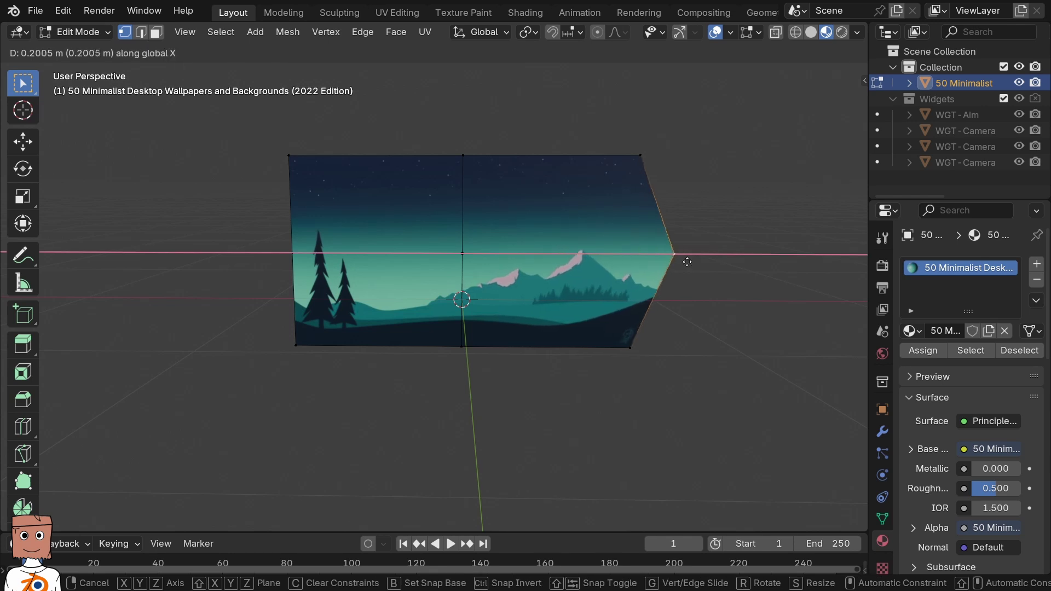
click(695, 263)
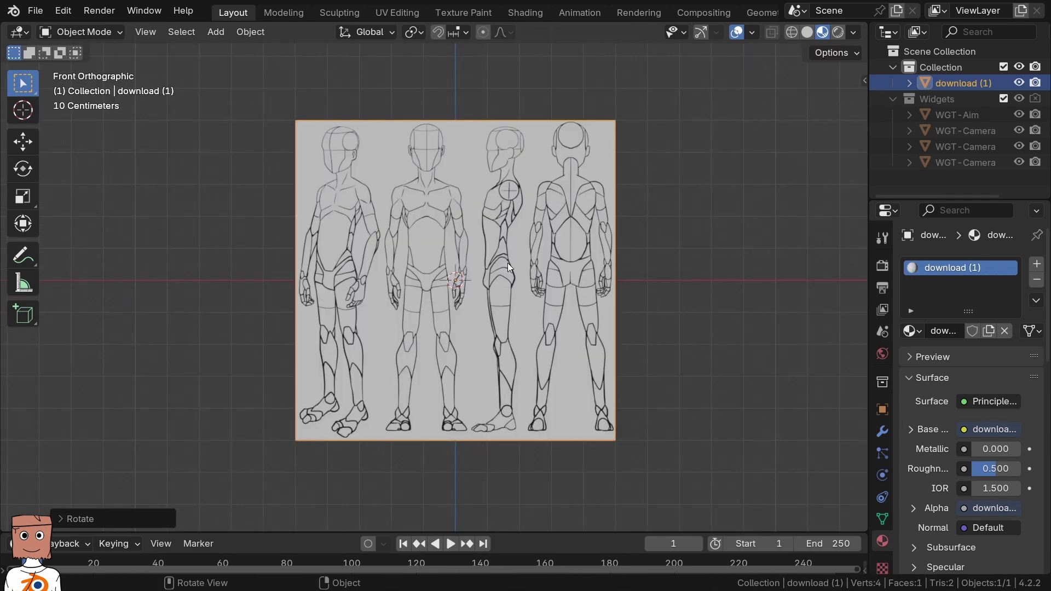
- Duplicate the figure reference plane in place and rotate the copy 90° around Z
key(shift+d)
right_click(547, 313)
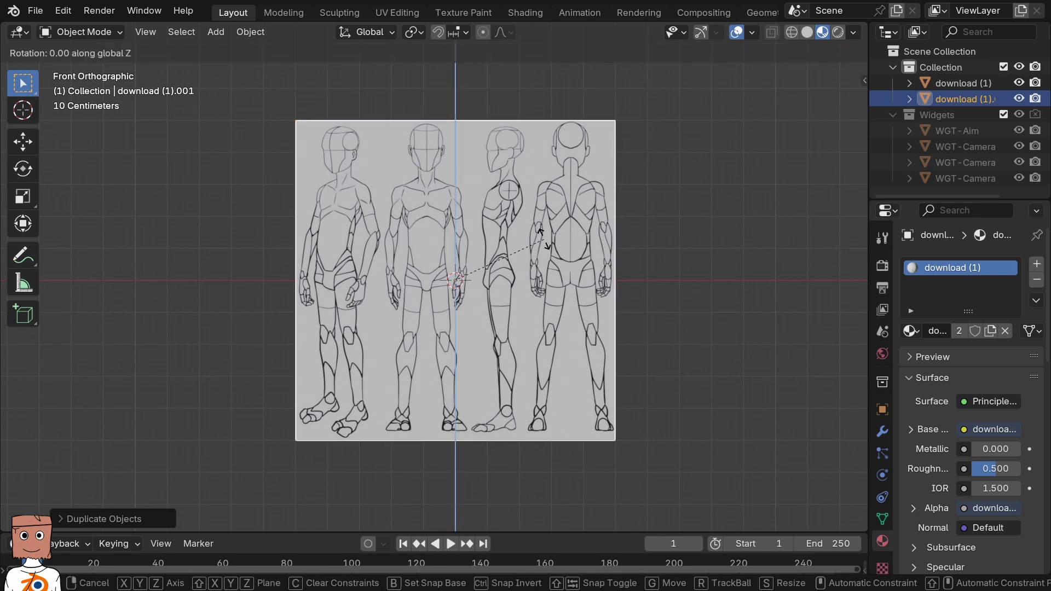
text(rz90)
key(Return)
mouse_move(547, 313)
middle_down()
mouse_move(403, 324)
mouse_move(399, 298)
mouse_move(459, 340)
mouse_move(589, 347)
middle_up()
key(grave)
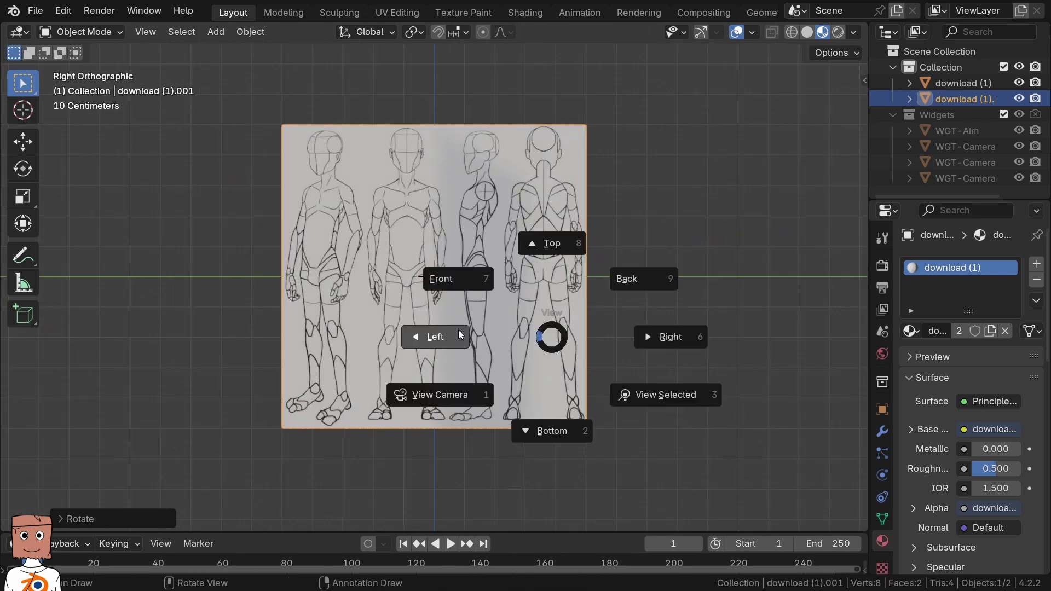
middle_drag(459, 330, 521, 317)
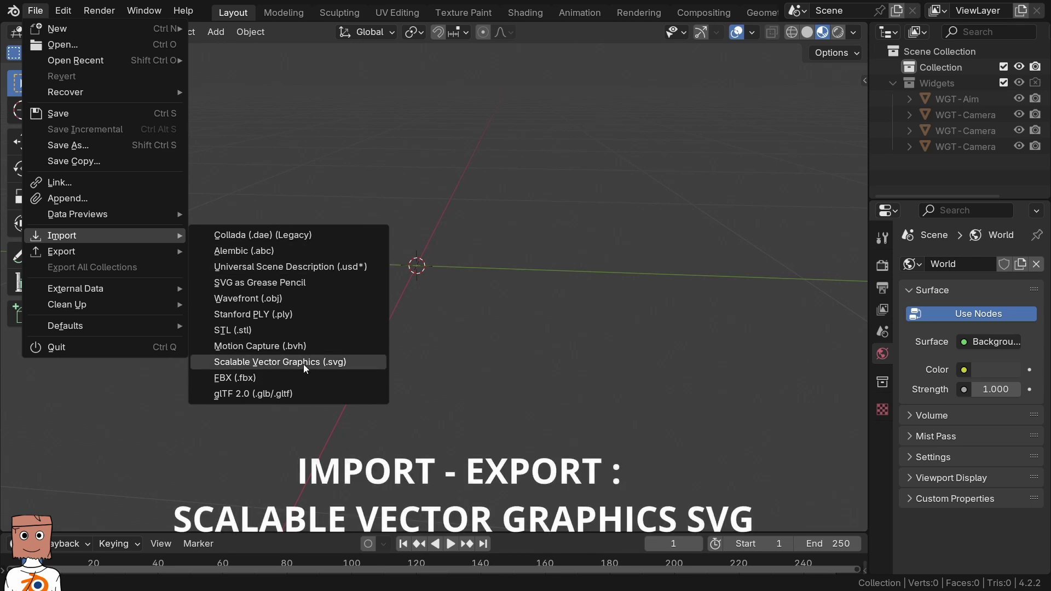
- Import the beetle drawing svgexport-4 (4).svg as curve objects into the scene
click(317, 363)
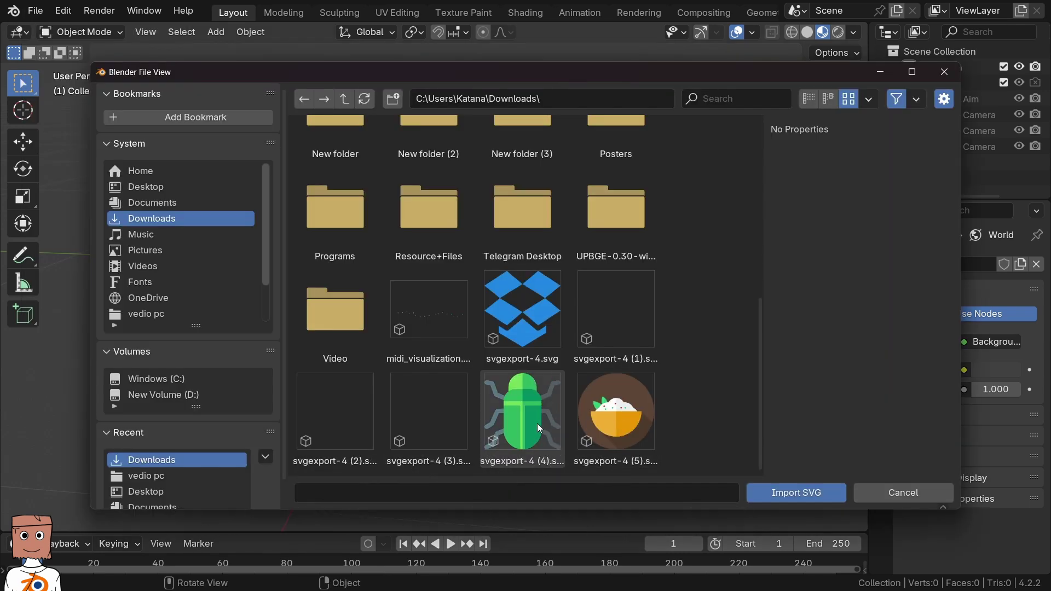
double_click(537, 423)
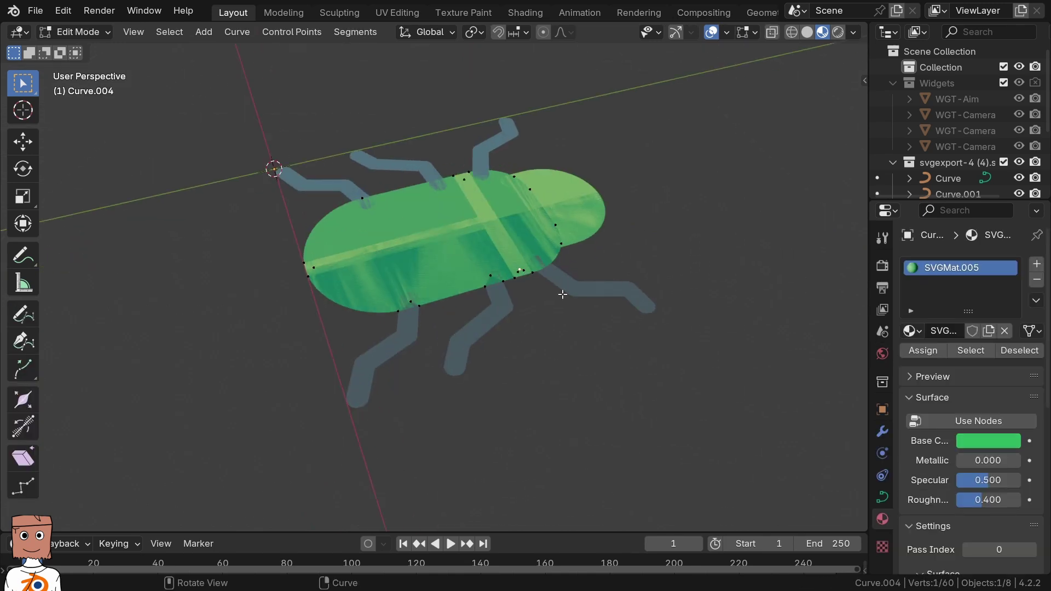
middle_drag(562, 295, 558, 285)
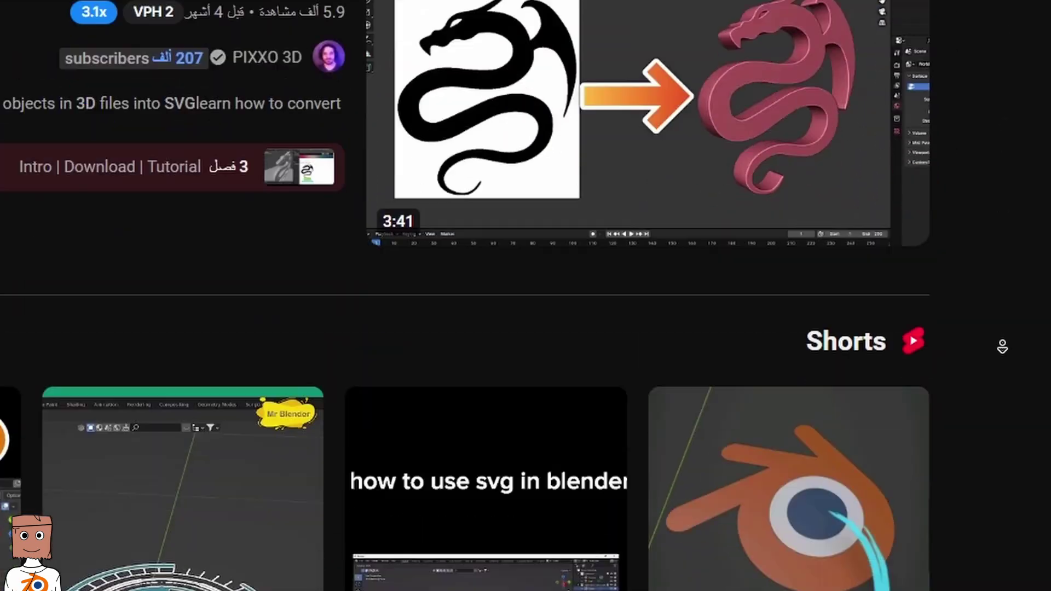
scroll(630, 219, down, 5)
scroll(630, 219, down, 5)
scroll(618, 189, down, 1)
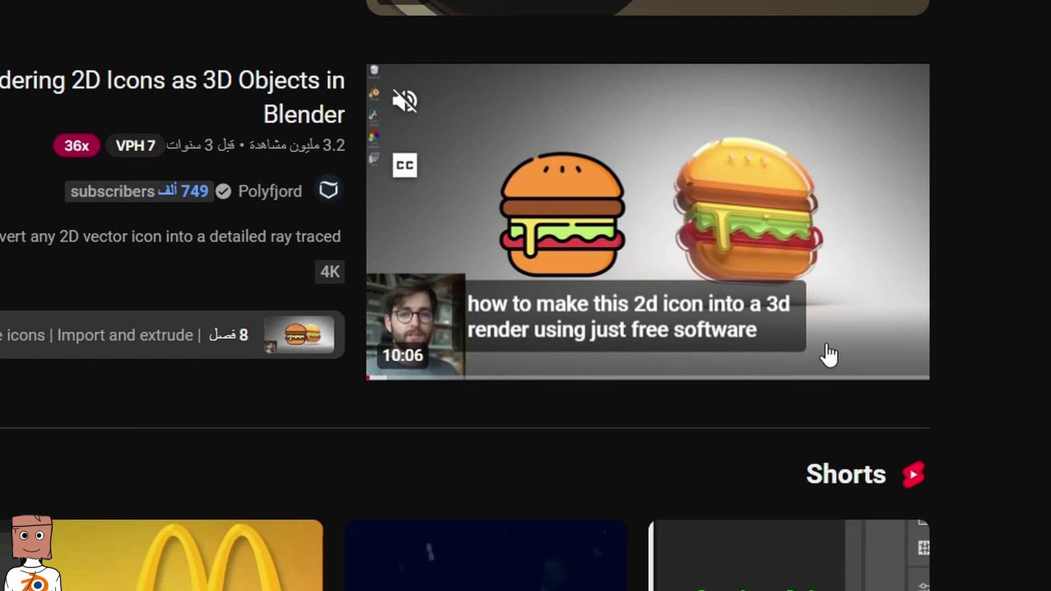
scroll(1021, 400, down, 1)
scroll(1026, 439, down, 5)
scroll(1030, 421, down, 5)
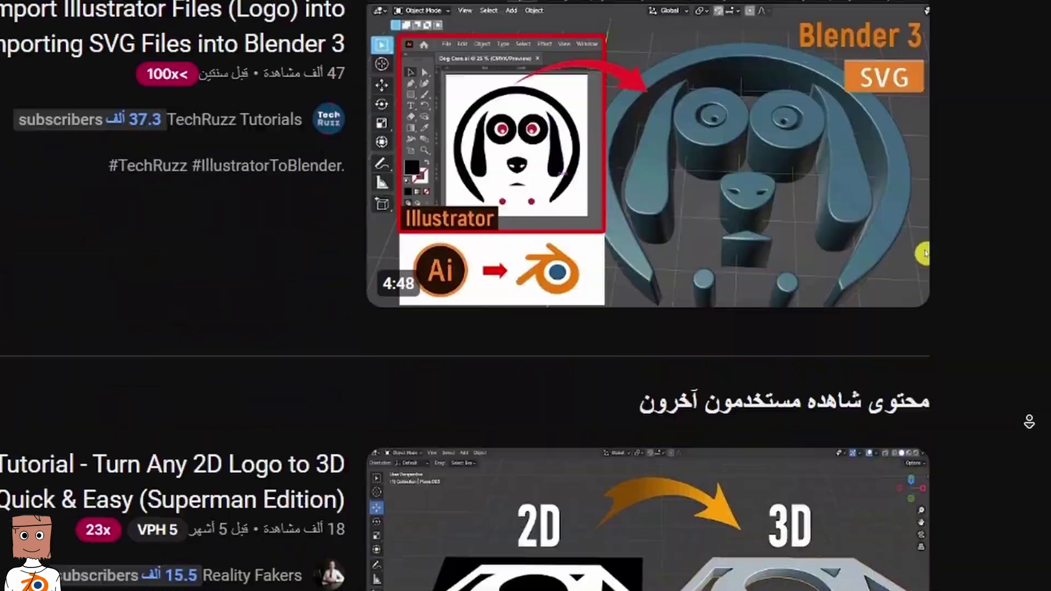
scroll(1030, 422, down, 5)
scroll(1029, 422, down, 5)
scroll(1030, 421, down, 5)
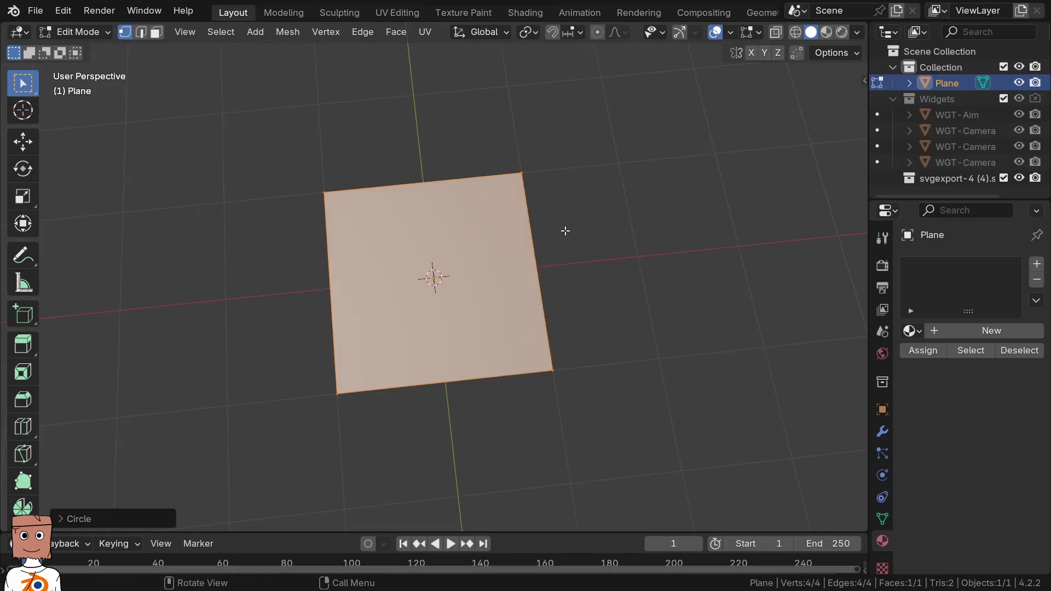
- Subdivide the plane and round its outline into a circle with LoopTools Circle
right_click(542, 215)
click(541, 223)
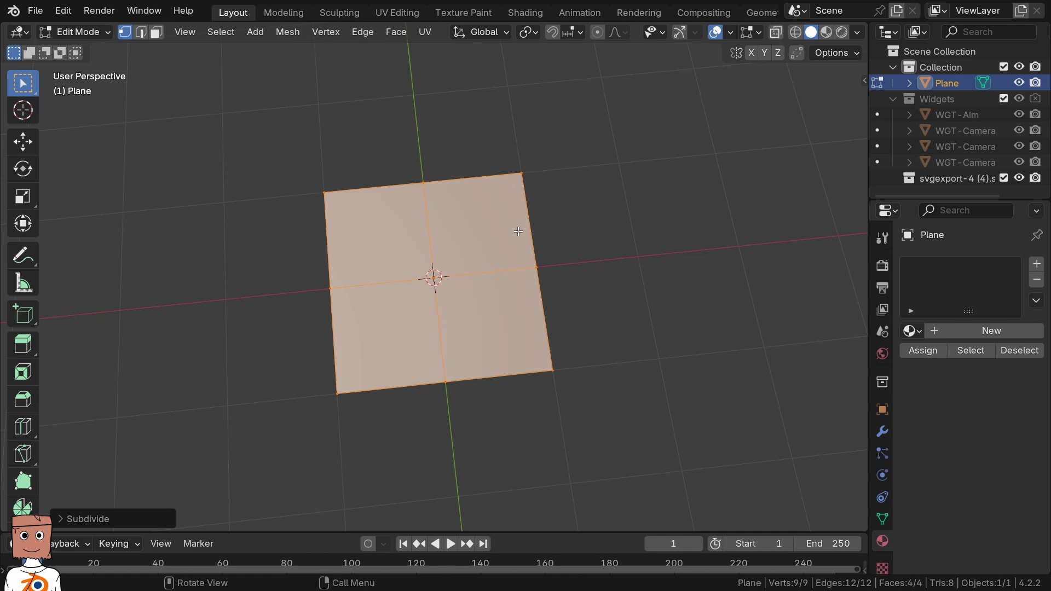
right_click(540, 215)
click(627, 192)
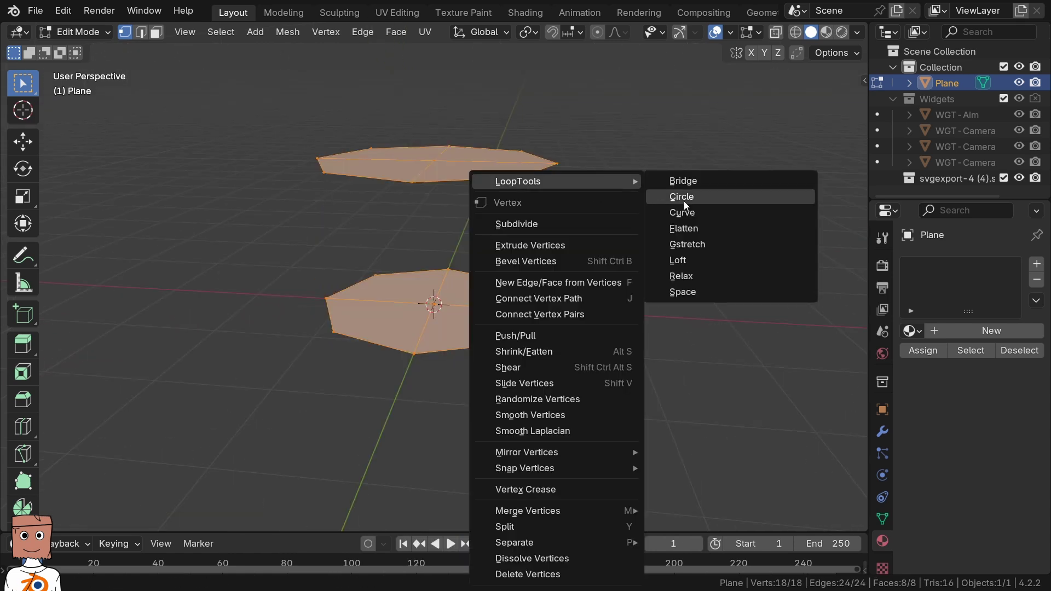
- Bridge two octagons into a prism and flatten an uneven mesh with LoopTools
click(683, 186)
mouse_move(682, 194)
middle_down()
mouse_move(594, 279)
mouse_move(653, 206)
mouse_move(639, 291)
mouse_move(593, 344)
middle_up()
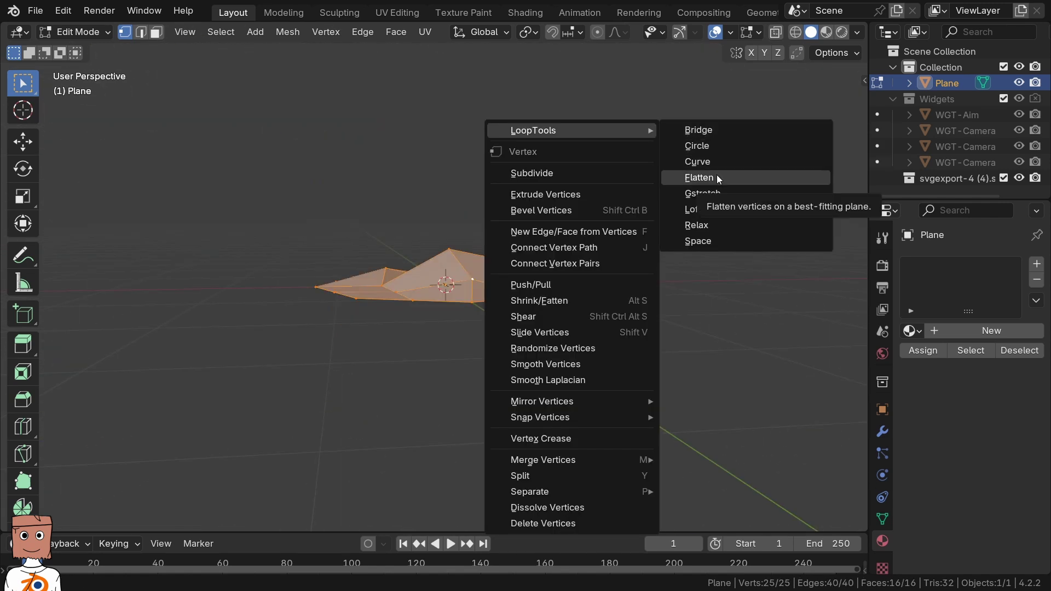
click(717, 176)
middle_drag(475, 303, 582, 316)
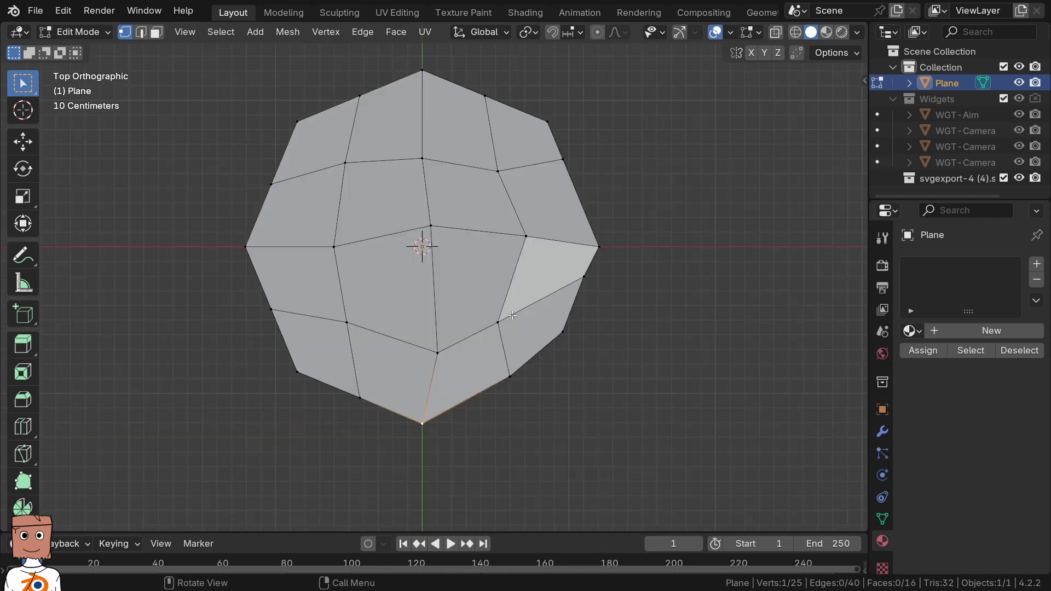
- Evenly space the selected edge vertices with LoopTools Space
key(ctrl+v)
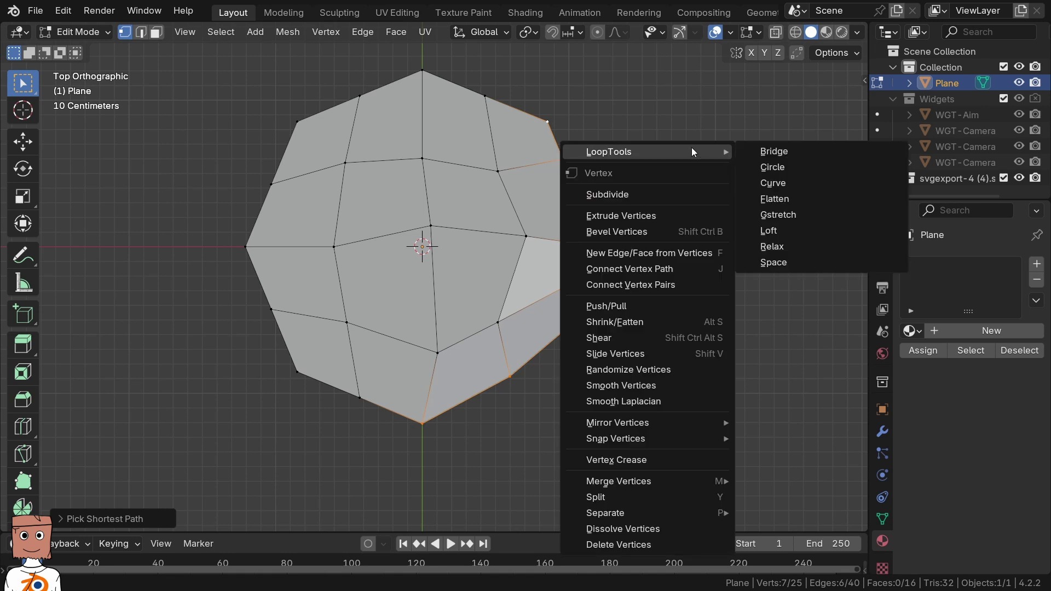
click(784, 261)
key(ctrl+v)
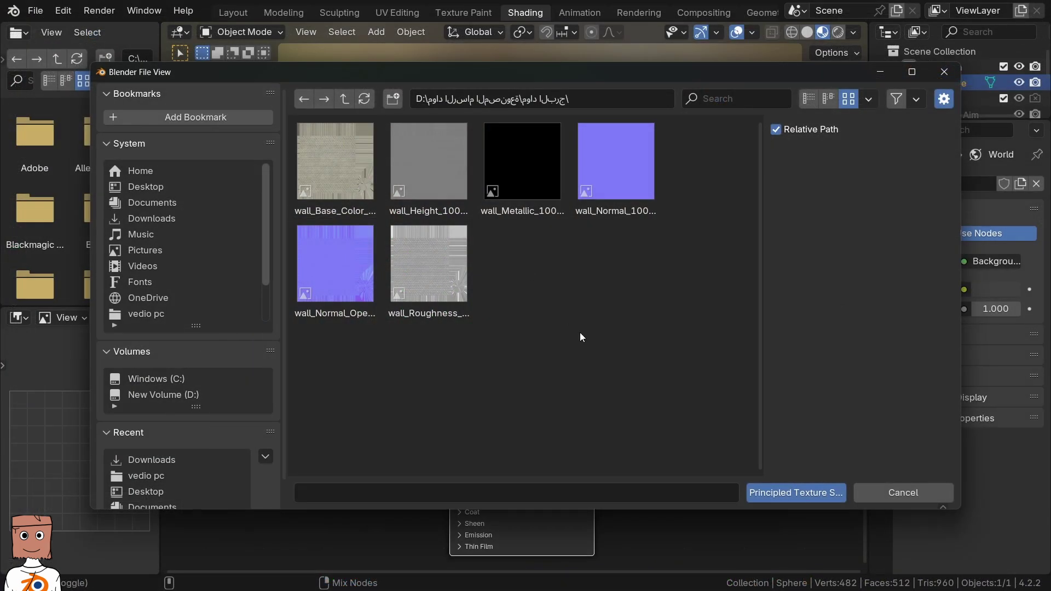
- Build the sphere's material from all six wall texture images with Principled Texture Setup
drag(580, 333, 340, 176)
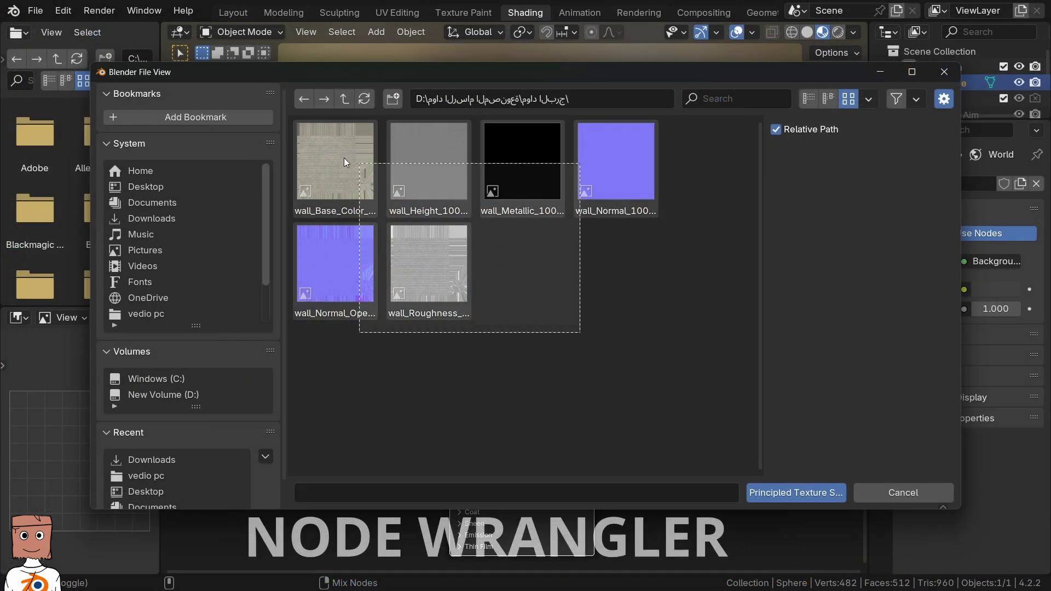
click(770, 492)
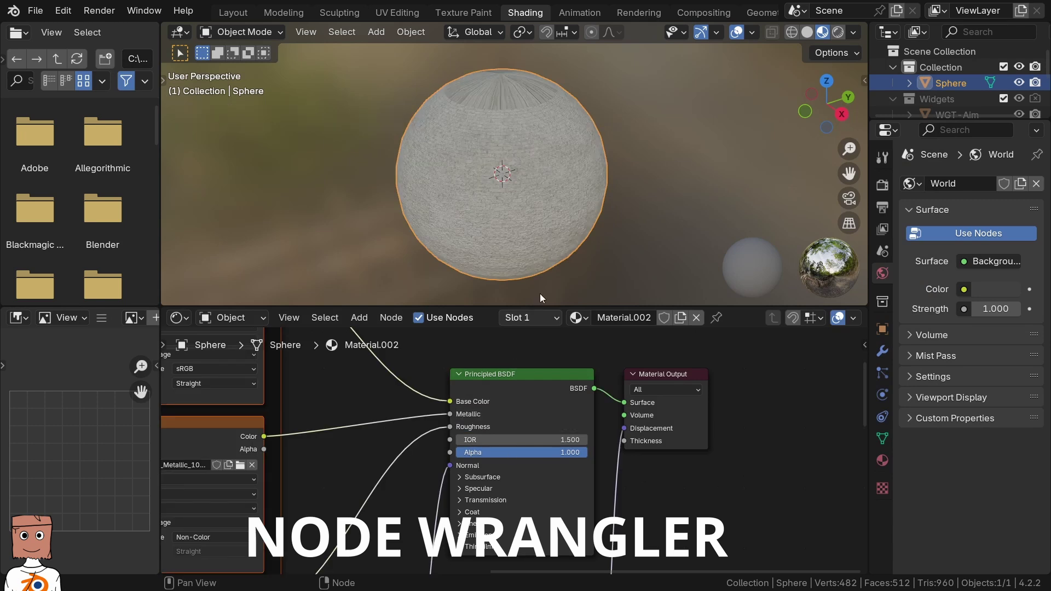
scroll(383, 432, down, 3)
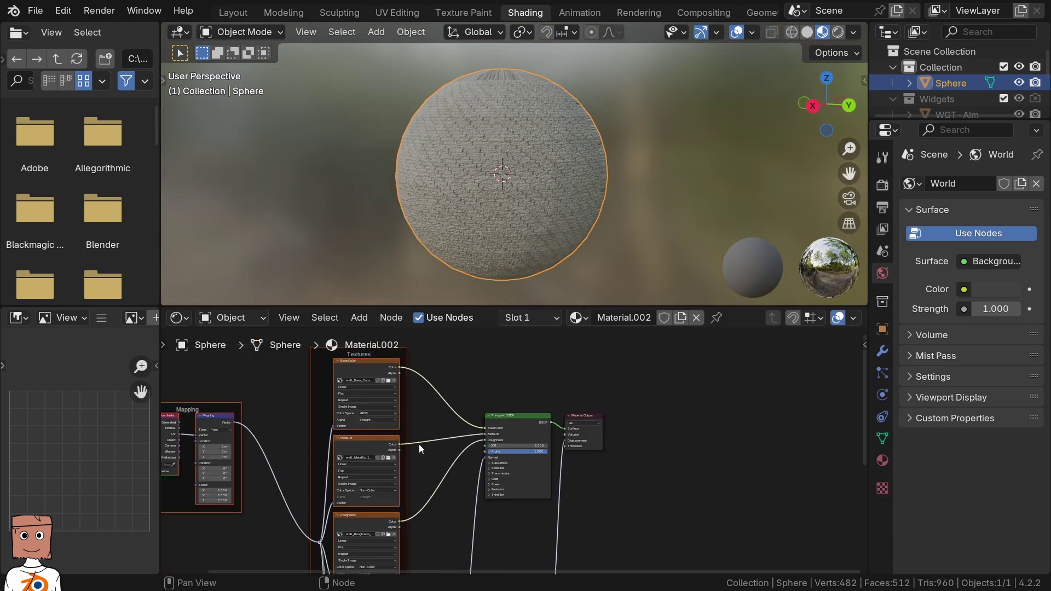
scroll(493, 438, down, 2)
scroll(575, 435, down, 1)
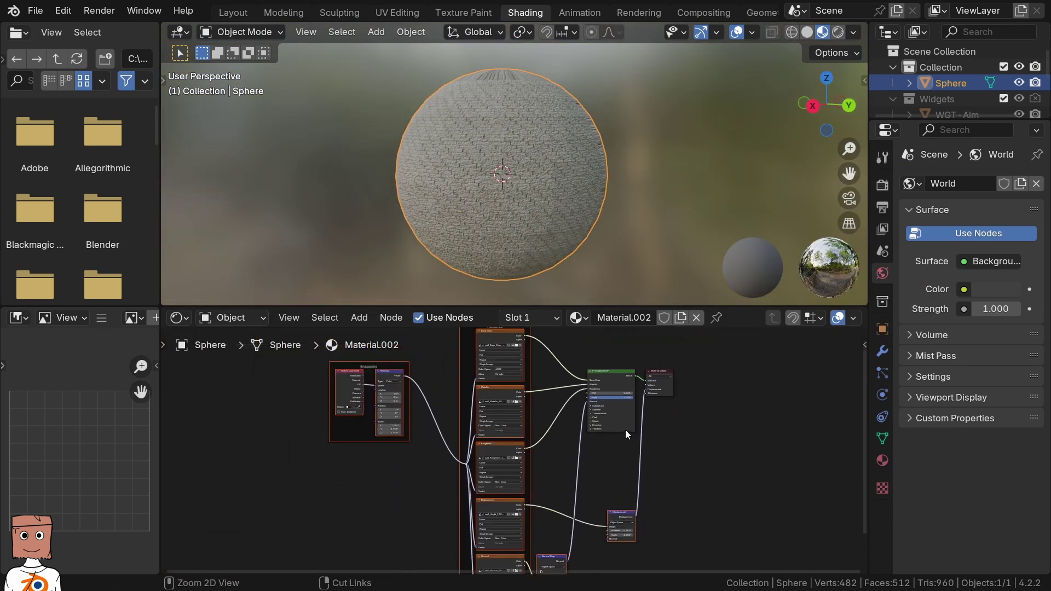
- Maximize the node editor to inspect the generated wall-material node tree, then restore the layout
key(ctrl+space)
scroll(613, 346, up, 2)
scroll(608, 344, up, 2)
scroll(608, 343, down, 1)
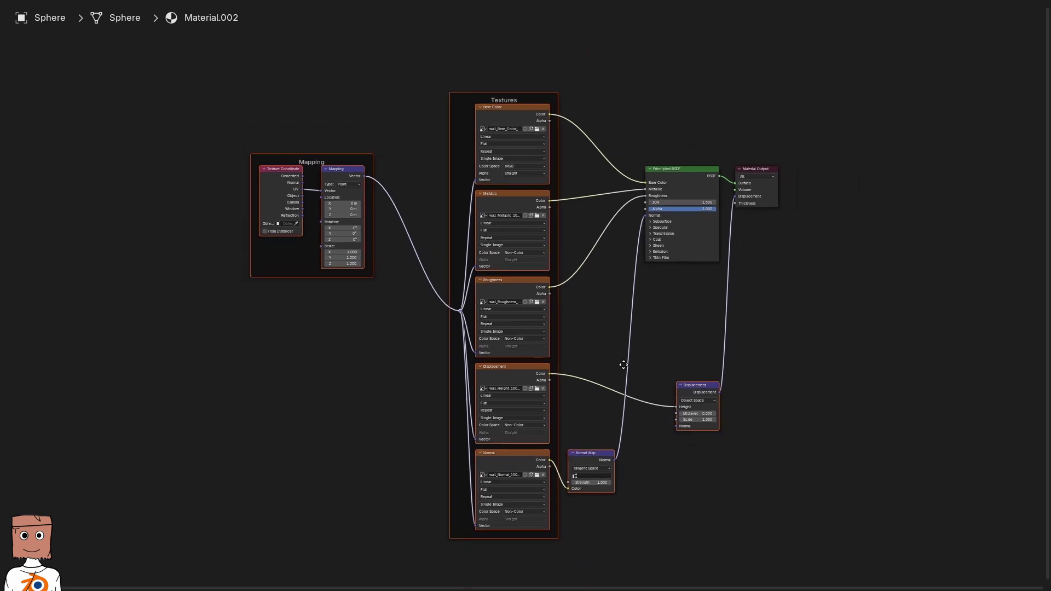
scroll(609, 345, up, 1)
scroll(605, 353, up, 1)
scroll(602, 356, down, 1)
scroll(504, 213, up, 1)
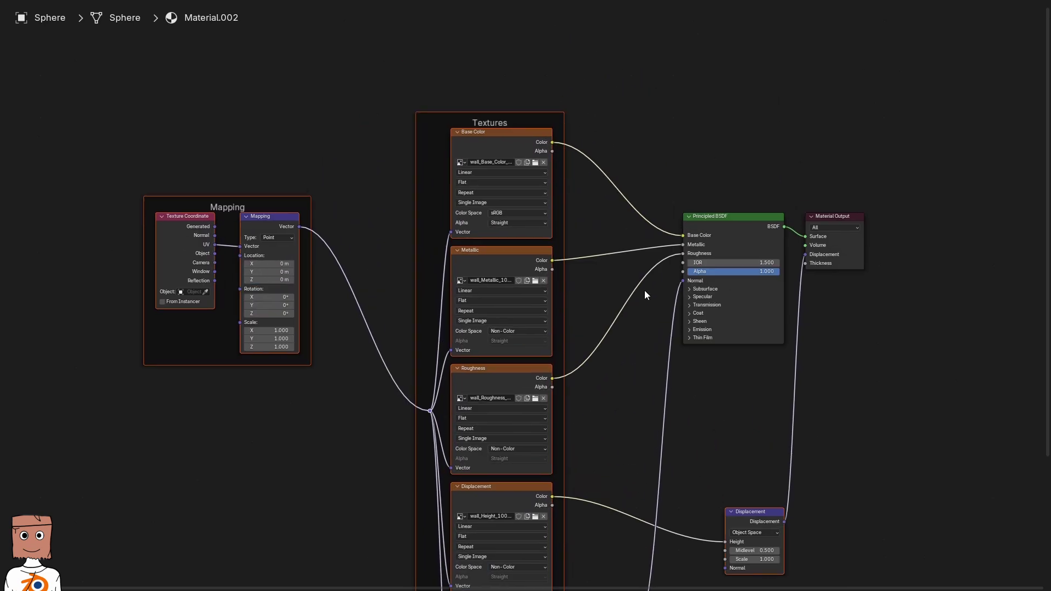
key(ctrl+space)
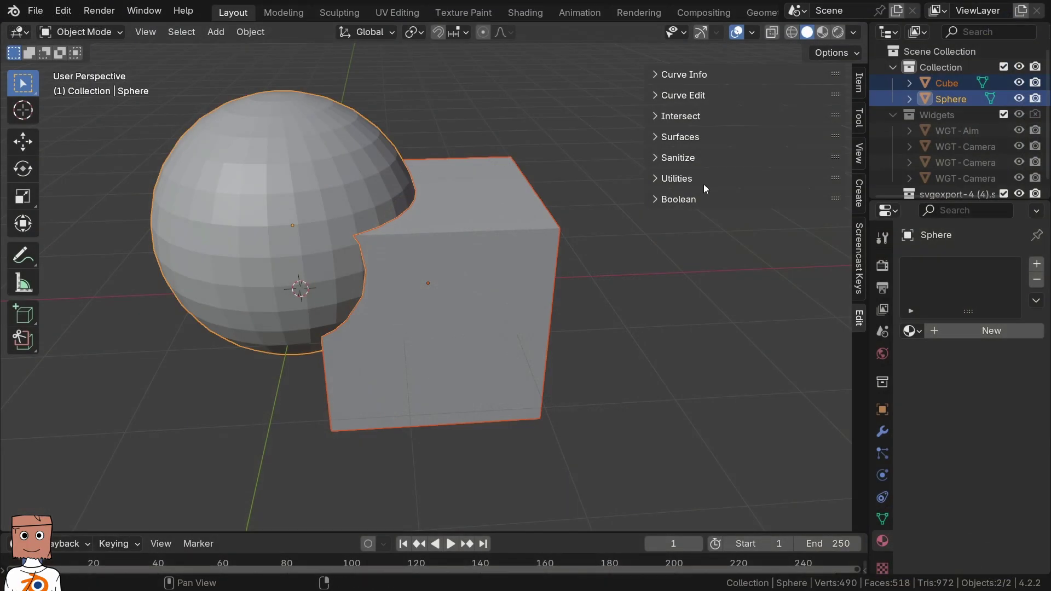
- Try Auto Difference, Union and Intersect, then make the sphere a Brush Difference cutter on the cube
click(665, 199)
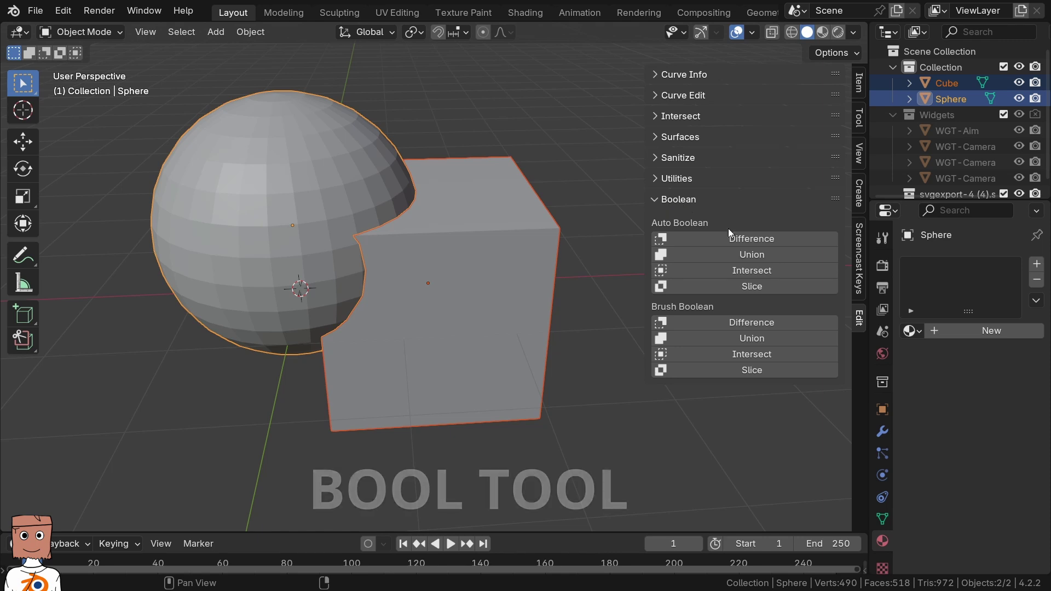
click(752, 239)
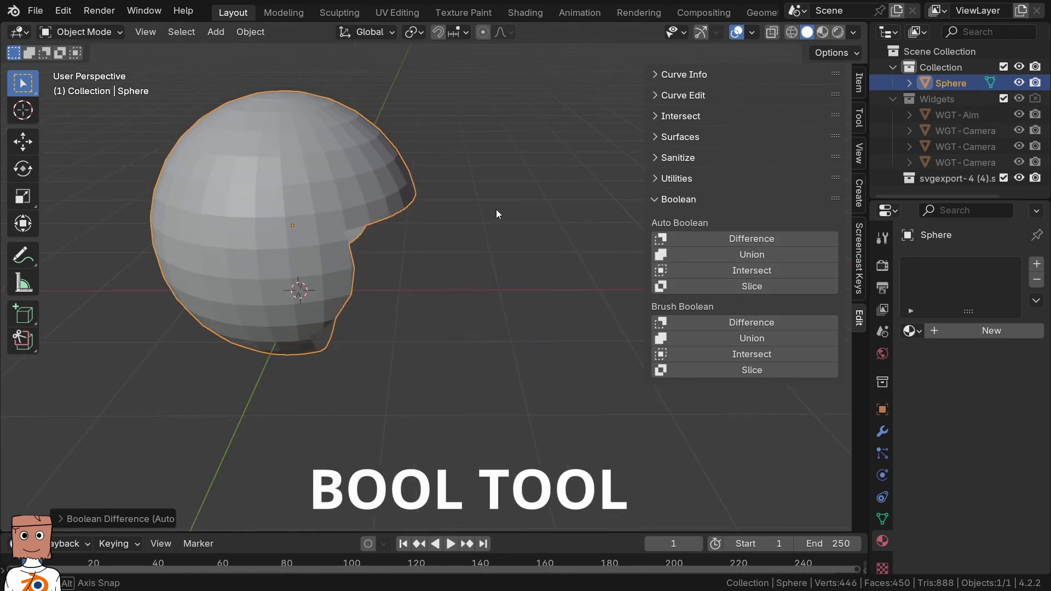
key(ctrl+z)
click(752, 255)
key(ctrl+z)
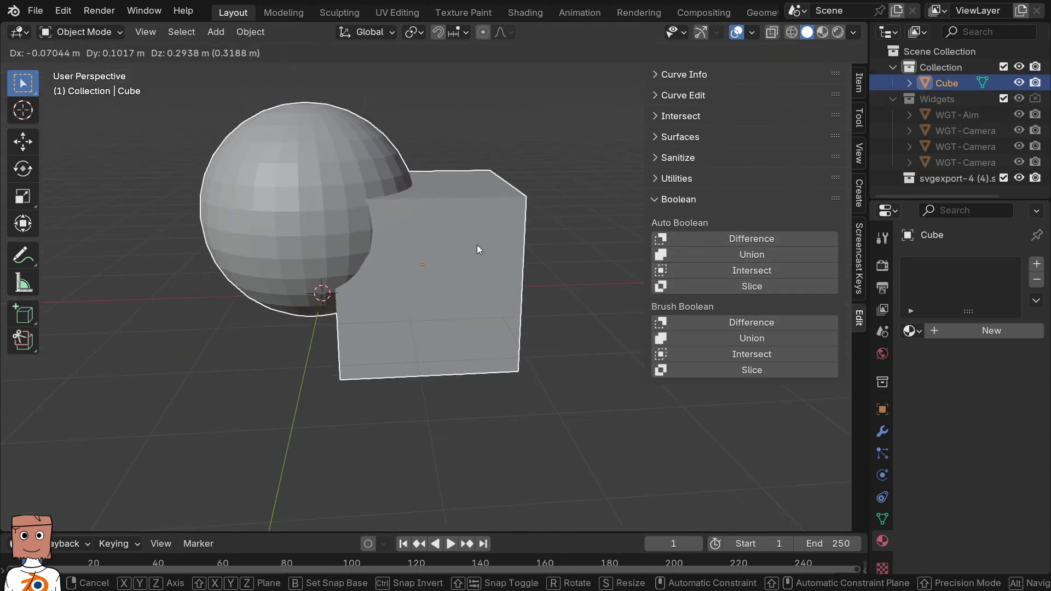
click(704, 270)
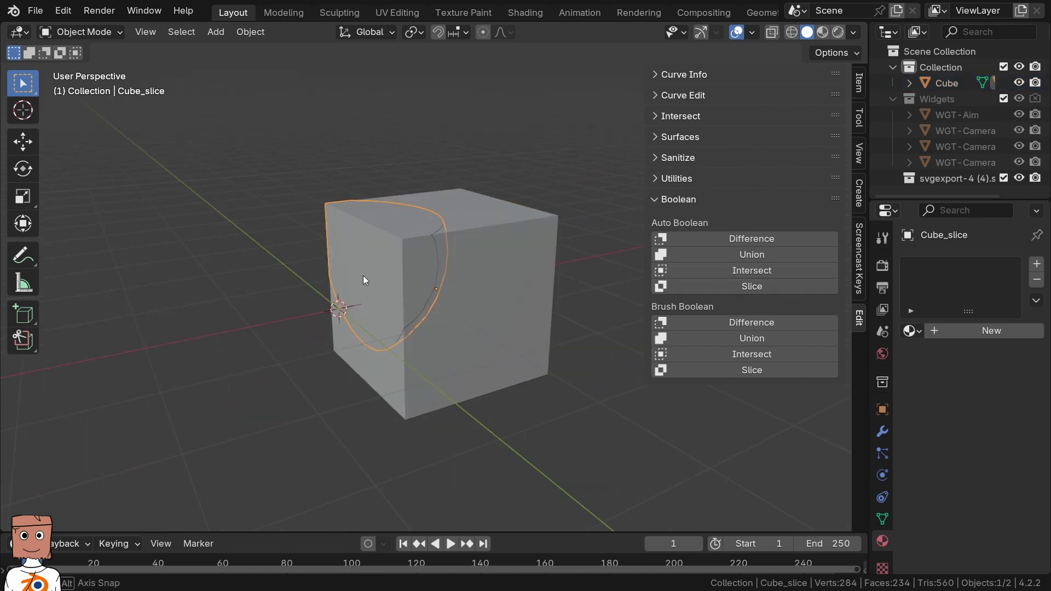
click(701, 328)
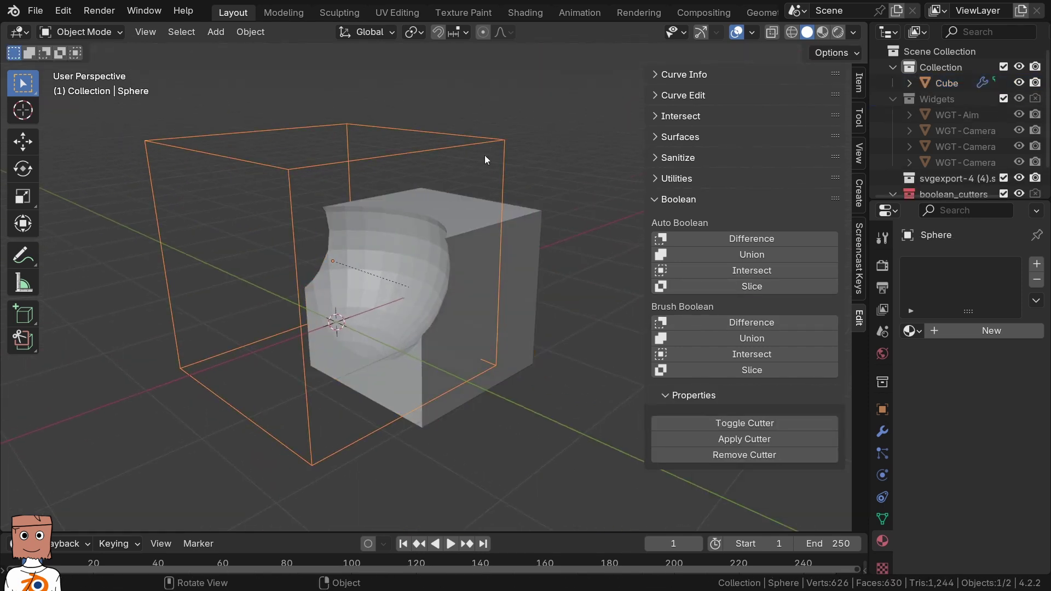